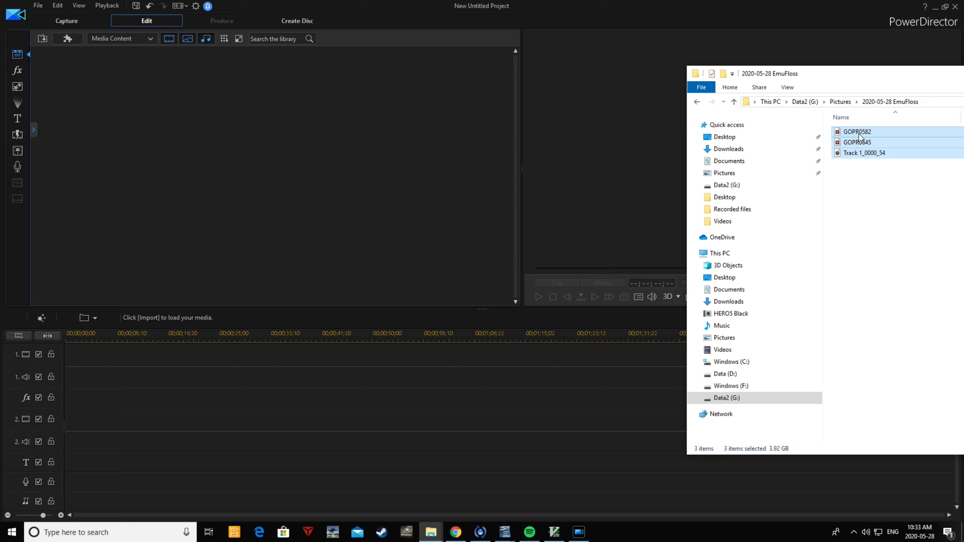
Import GOPR0582.MP4, GOPR0645.MP4 and Track 1_0000_54.wav into the Media Room and preview GOPR0645.MP4.
left_click_drag(849, 143, 353, 151)
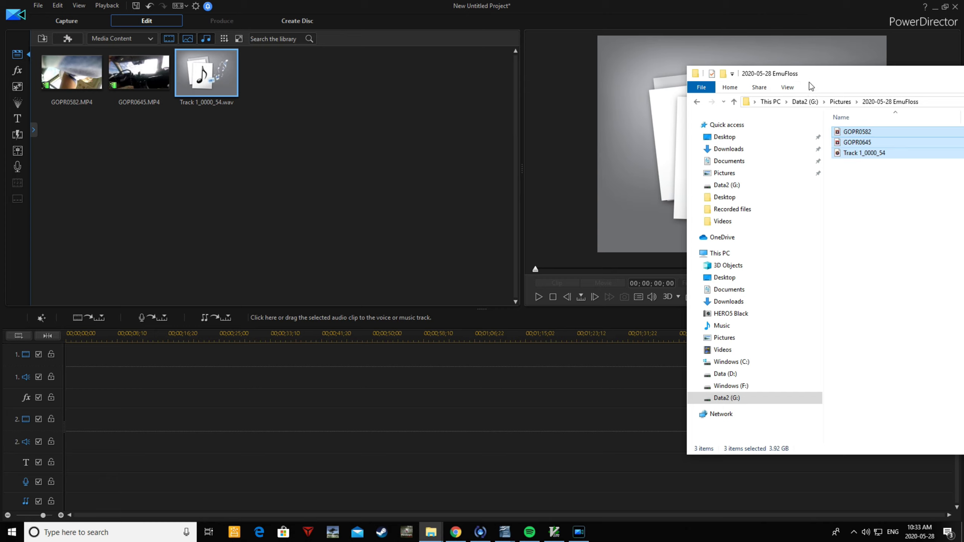
left_click(264, 153)
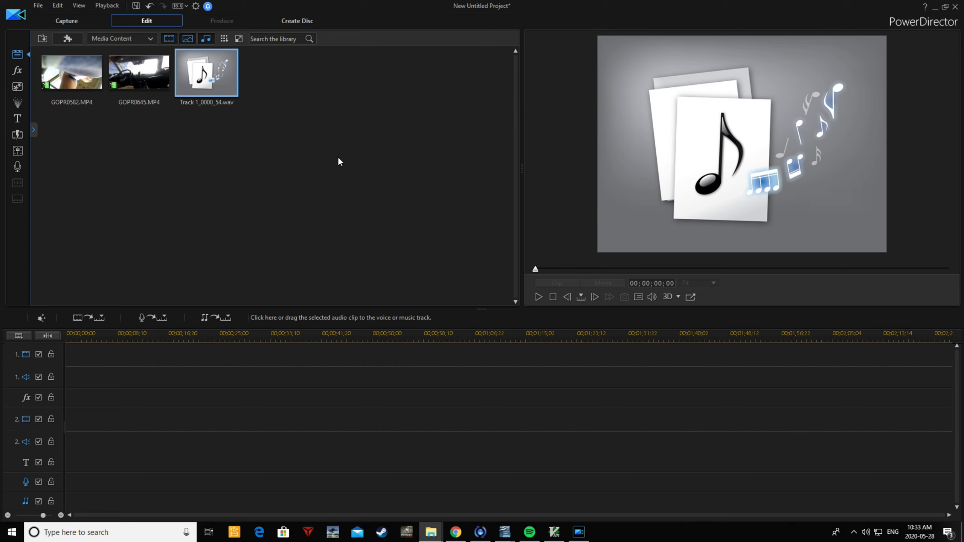
left_click(132, 76)
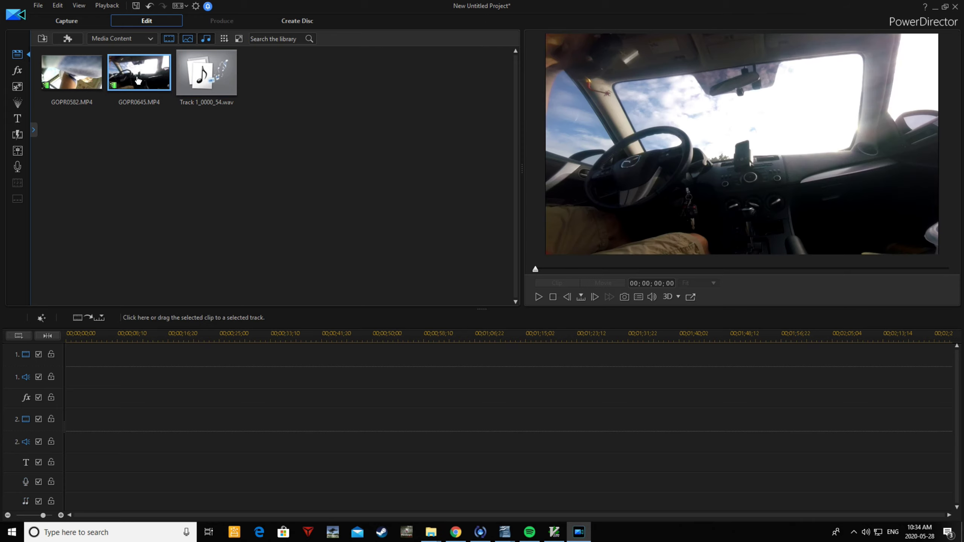
Place GOPR0645 on track 1, GOPR0582 on track 2 and the Track 1_0000_54 audio on track 3.
left_click_drag(137, 73, 66, 355)
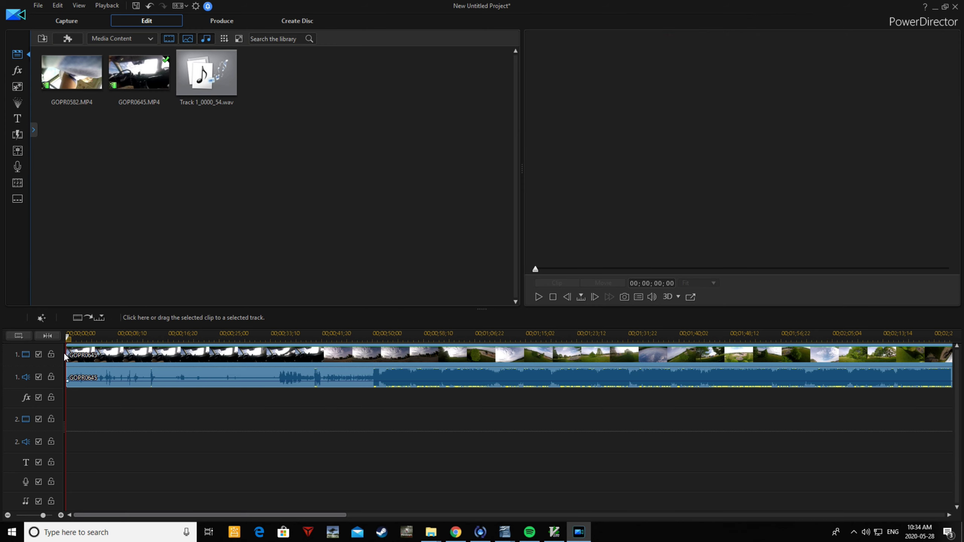
left_click_drag(64, 103, 67, 420)
left_click_drag(206, 74, 66, 477)
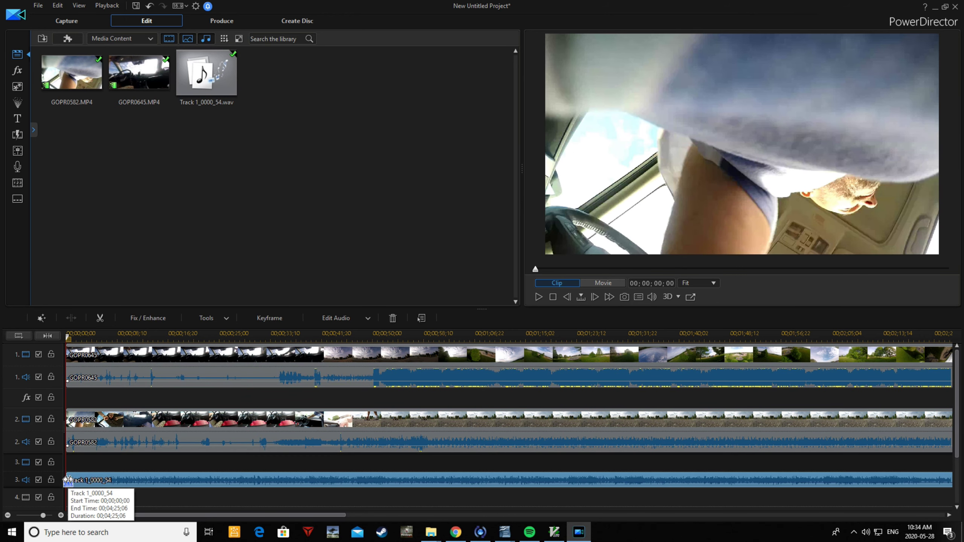
Zoom out the timeline, select all three clips and sync them by audio.
left_click(8, 515)
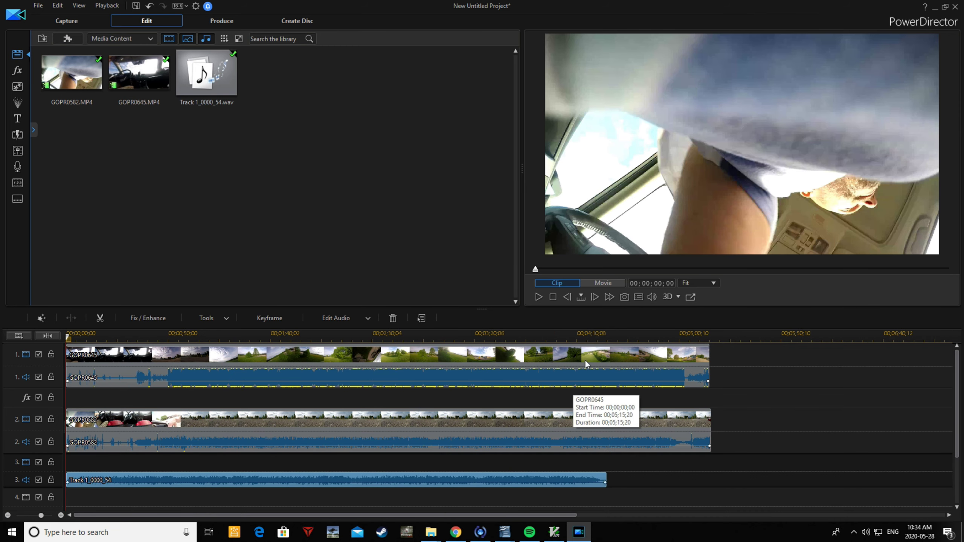
left_click(249, 357)
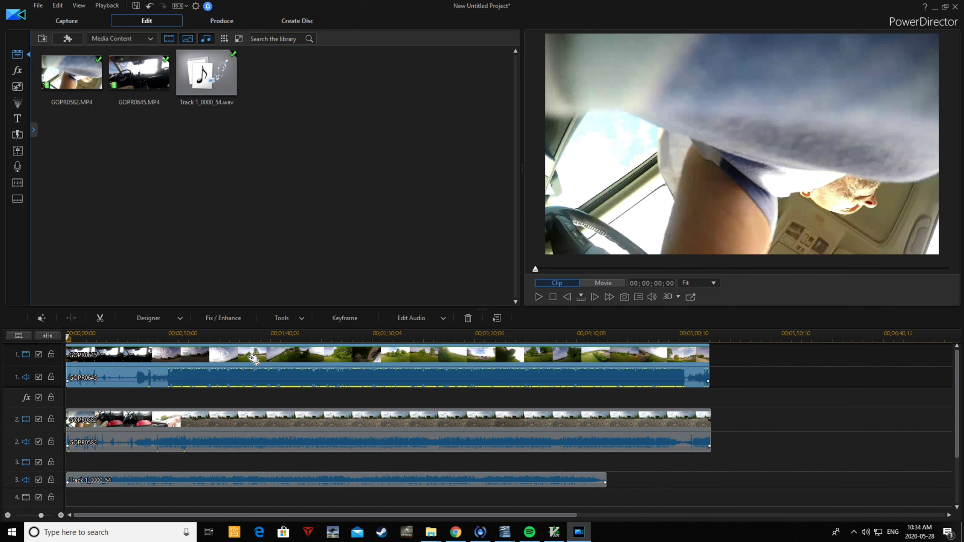
left_click(245, 419, "ctrl")
left_click(229, 478, "ctrl")
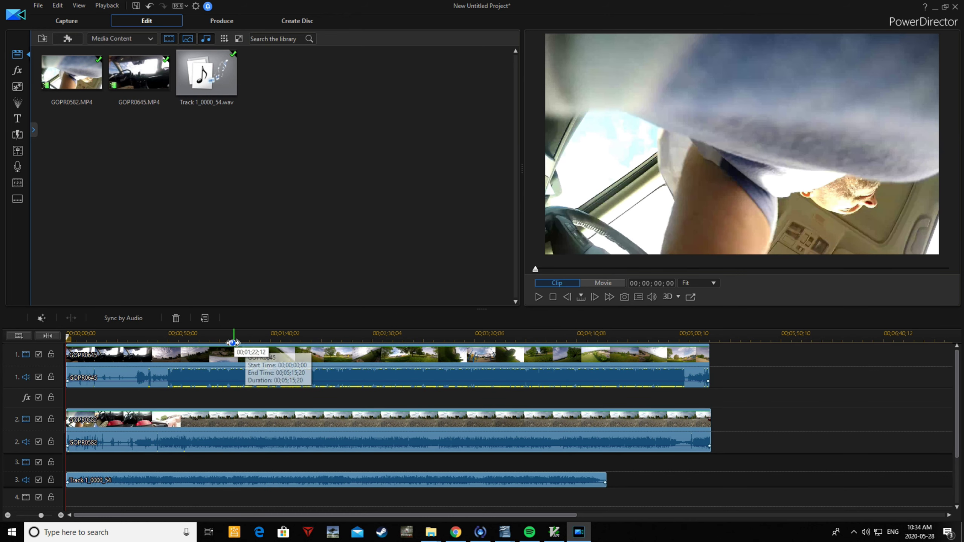
left_click(135, 321)
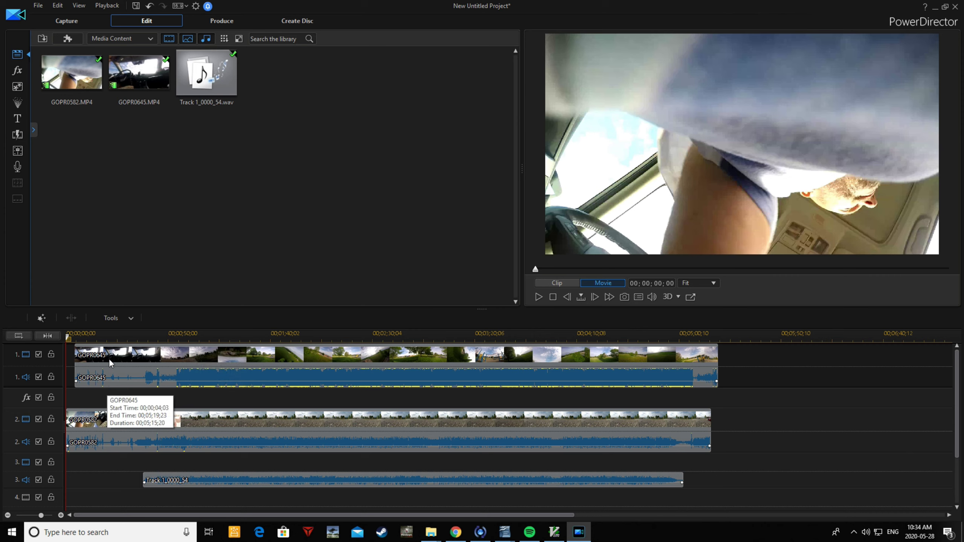
Play the synced timeline in Movie mode from the start, pausing at 00;00;32;00.
left_click(111, 374)
left_click(110, 421)
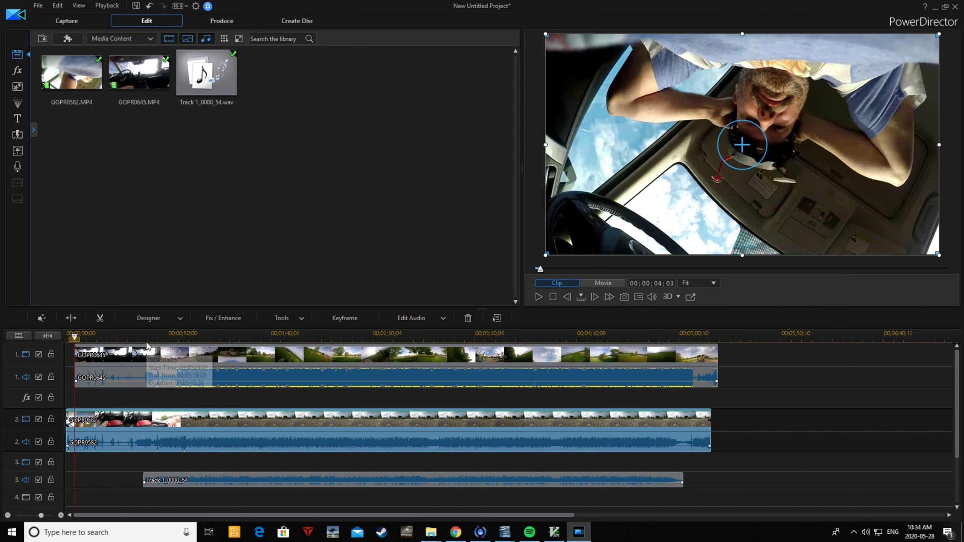
left_click(598, 283)
left_click(539, 296)
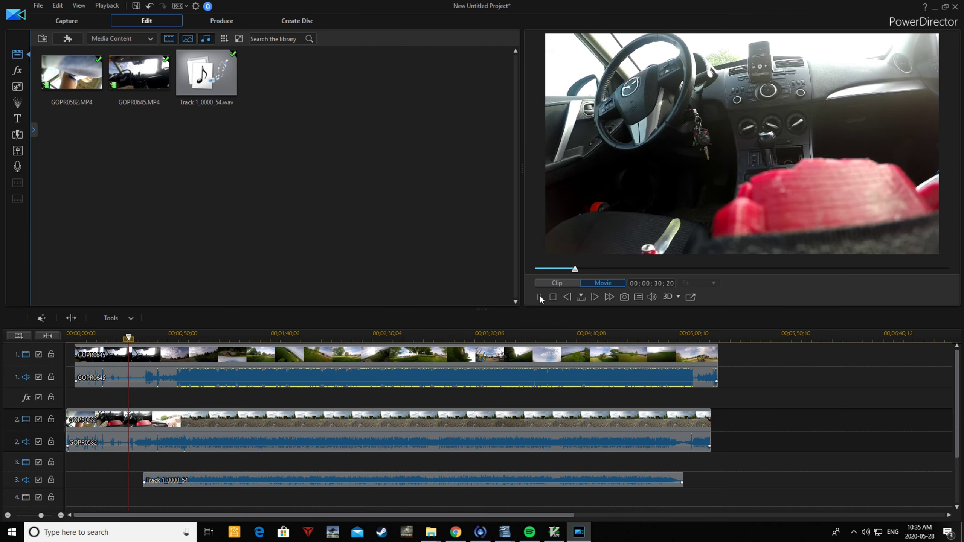
left_click(538, 297)
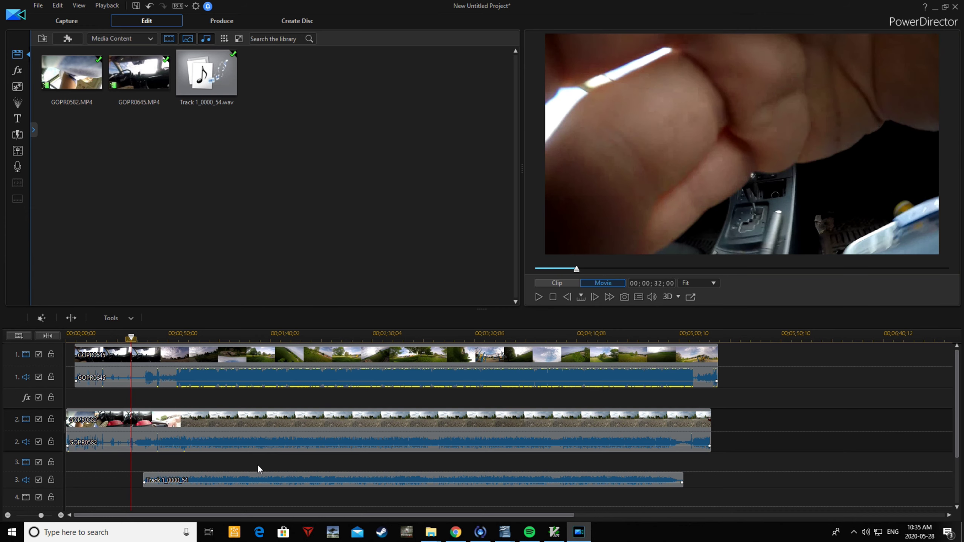
Switch off music track 3 and play the footage without it.
left_click(37, 480)
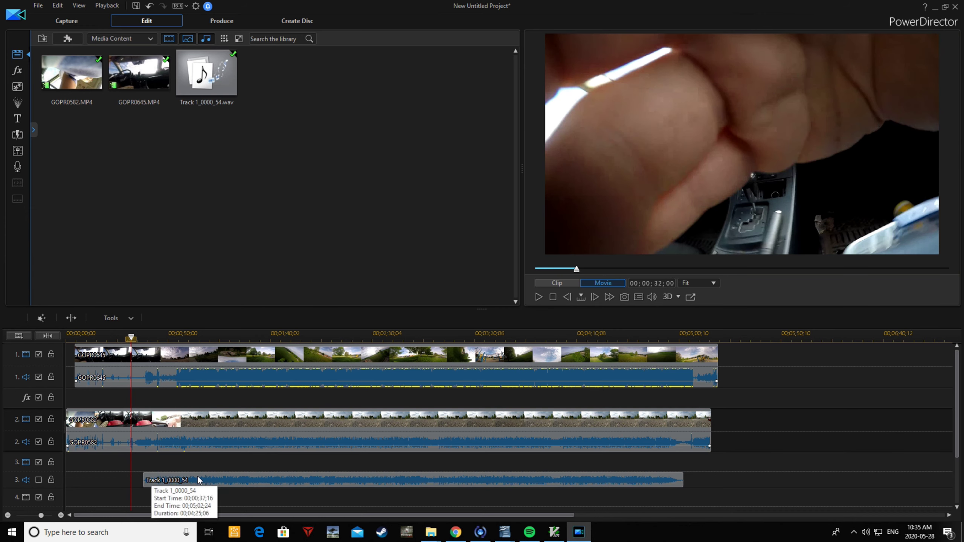
left_click(537, 298)
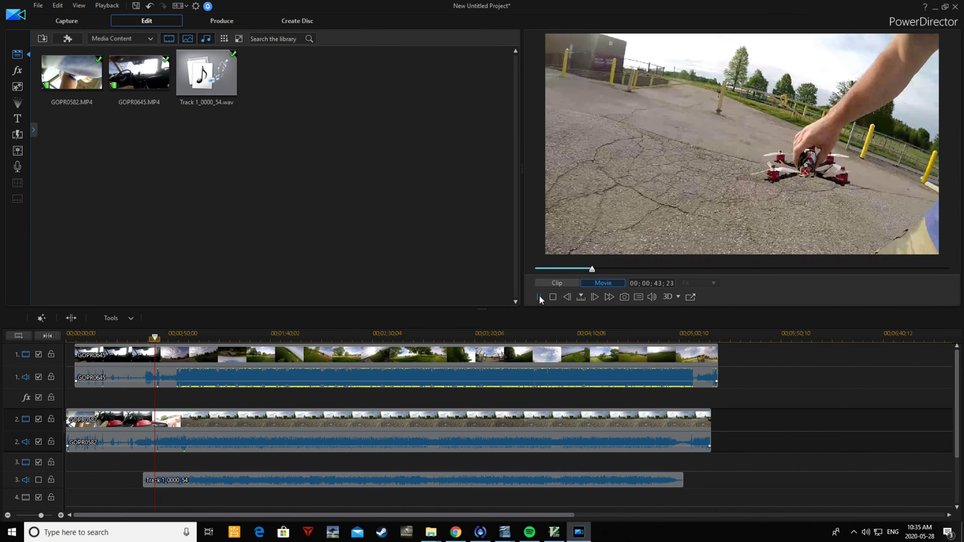
left_click(539, 295)
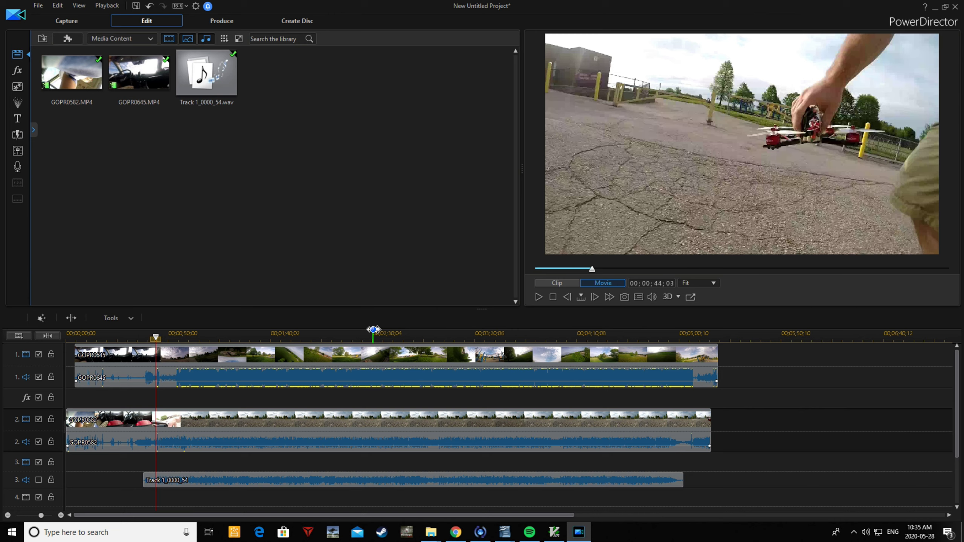
Move the playhead to about 00;00;38;03, re-enable track 3 and bring up GOPR0645's context menu.
left_click(143, 337)
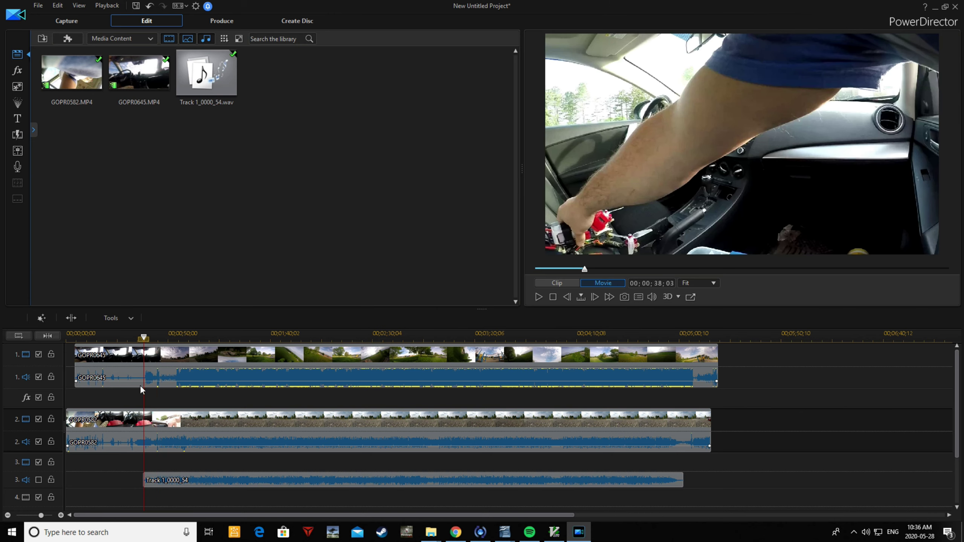
left_click(40, 478)
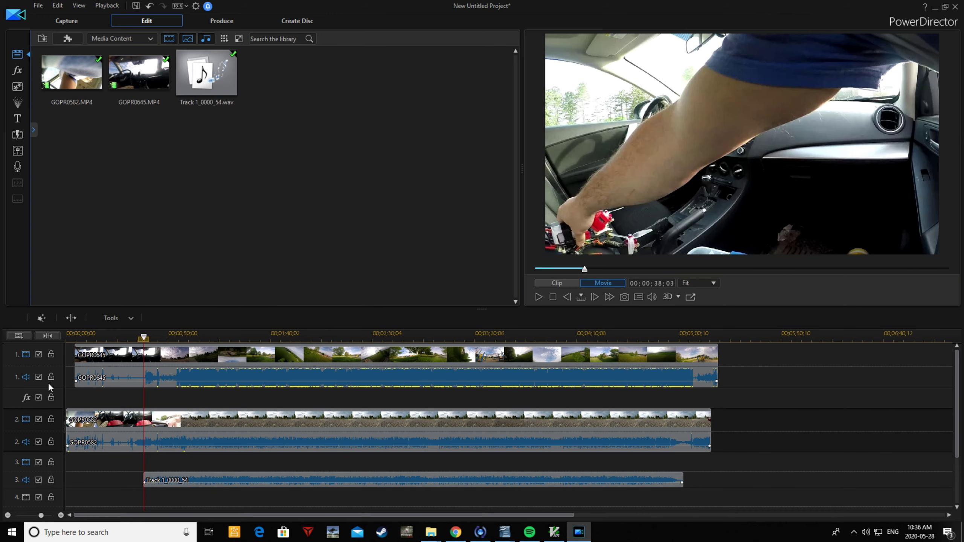
right_click(210, 356)
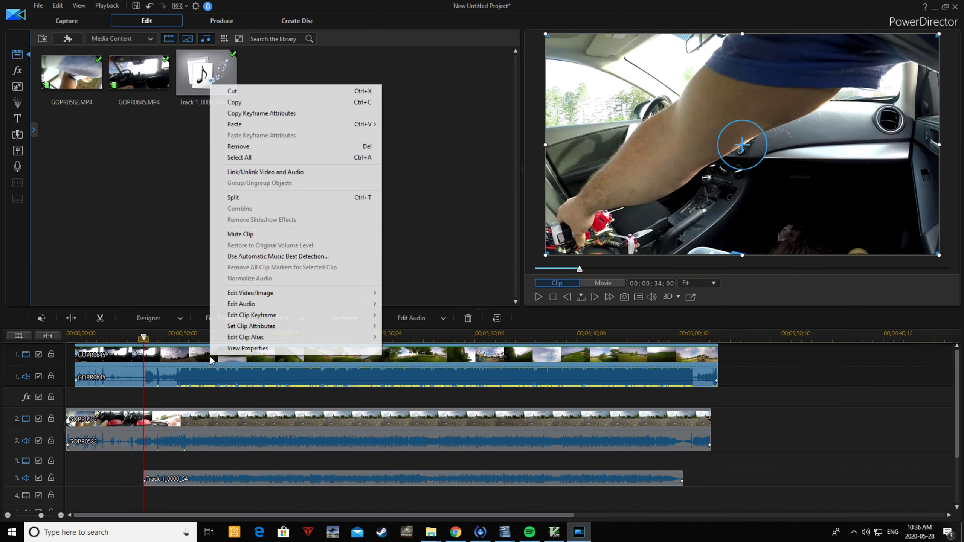
Mute GOPR0645's own audio and play the movie from about 31 seconds to find the cut point.
left_click(260, 235)
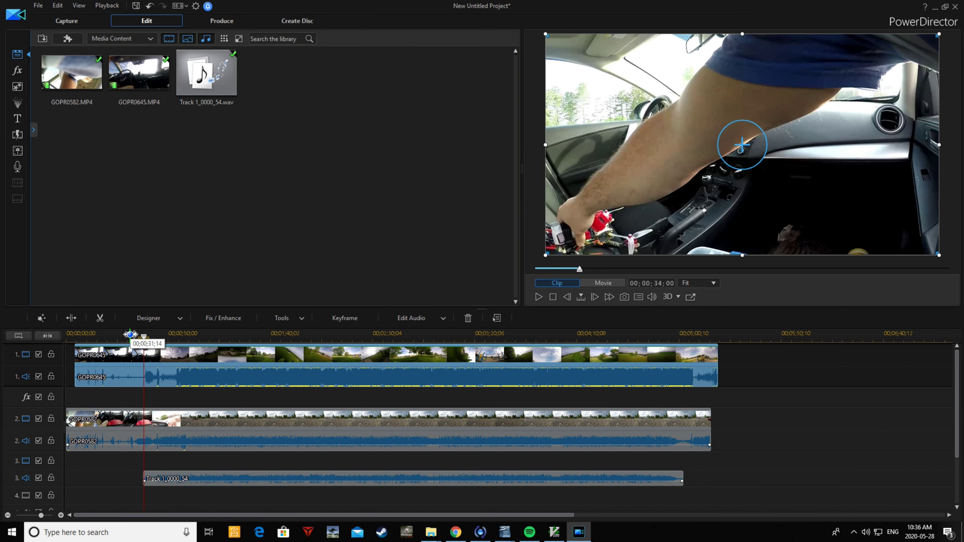
left_click(130, 334)
left_click(590, 284)
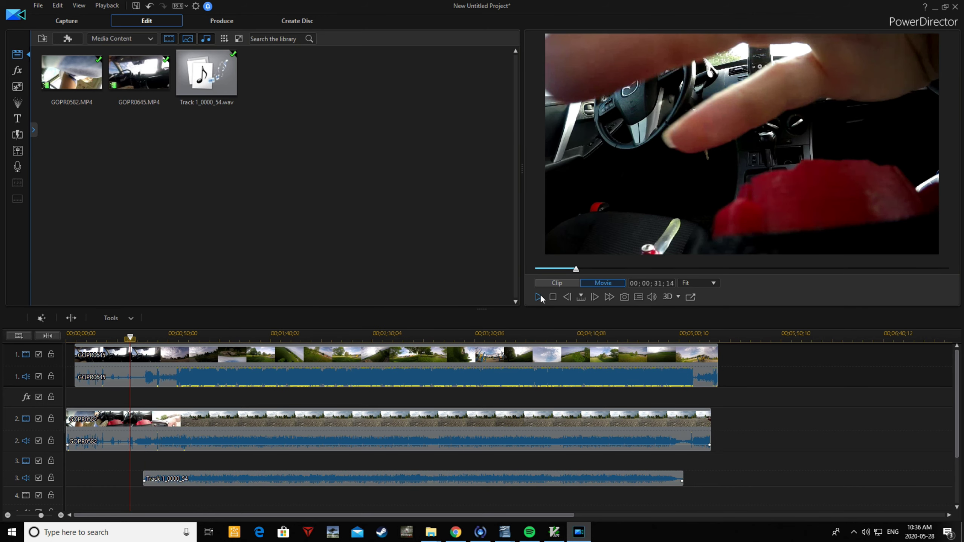
left_click(539, 296)
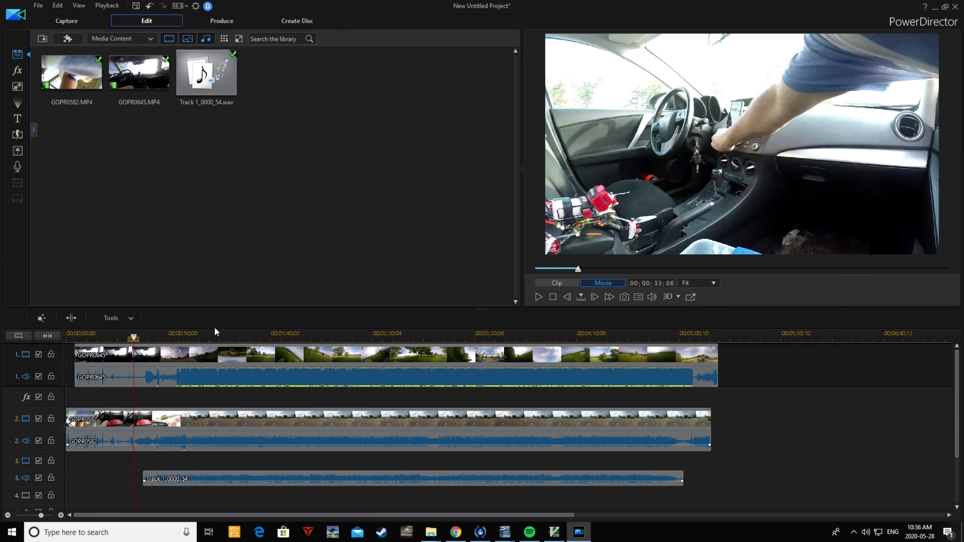
Split both GoPro clips at 00;00;33;06, remove the opening parts with Fill Gap and Move All Clips, then replay from the start.
left_click(79, 319)
left_click(118, 384)
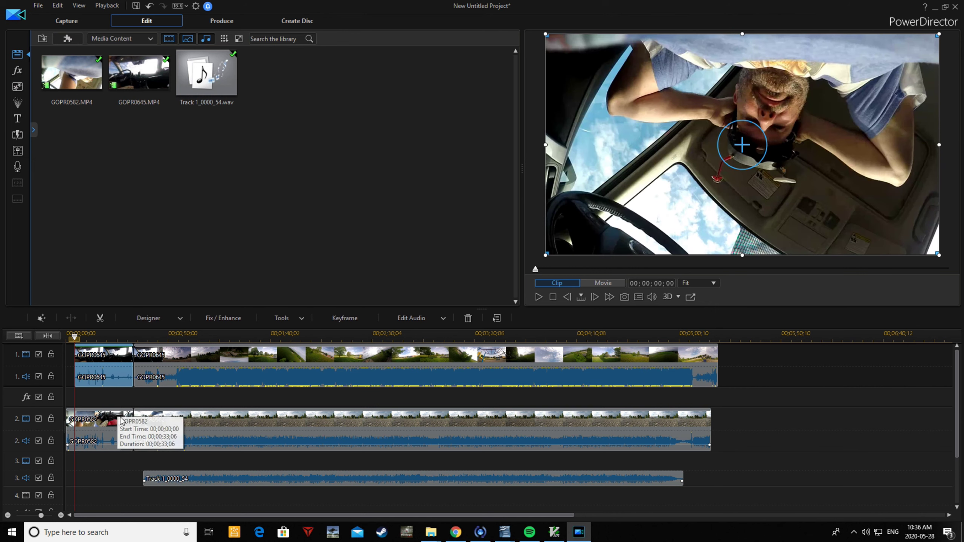
left_click(124, 419, "ctrl")
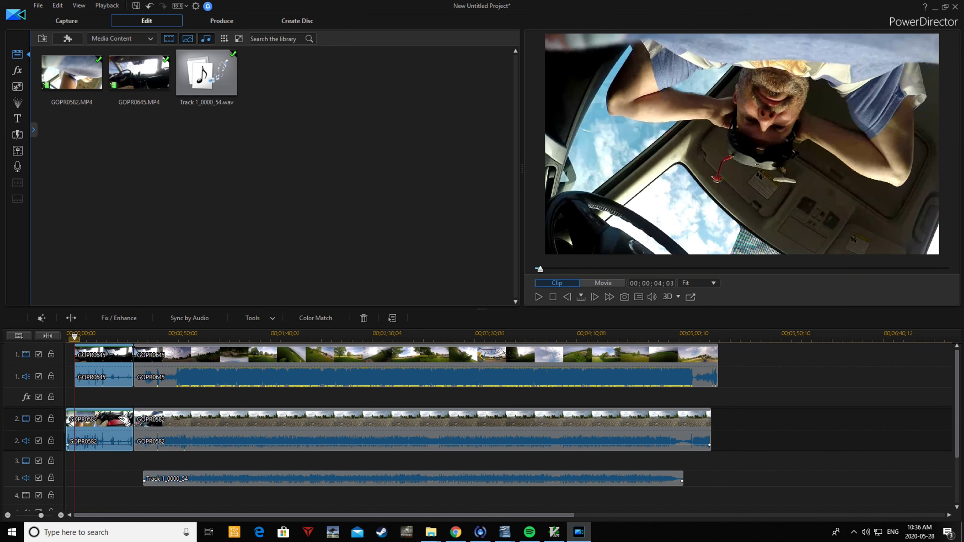
key("Delete")
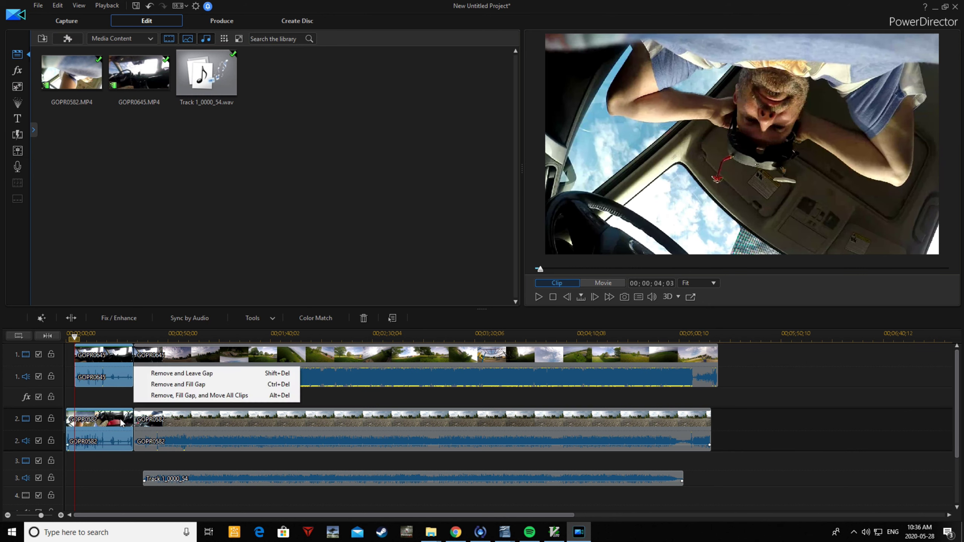
left_click(196, 395)
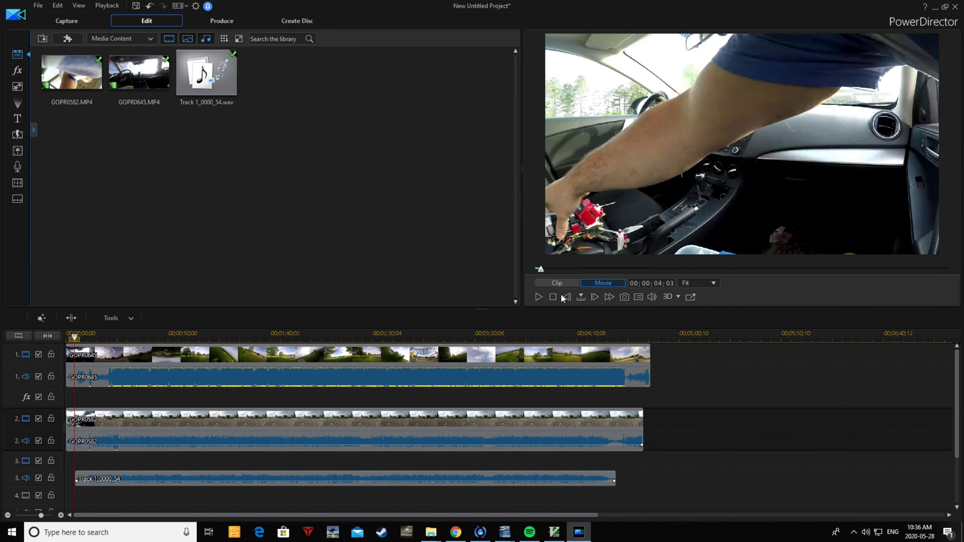
left_click(550, 298)
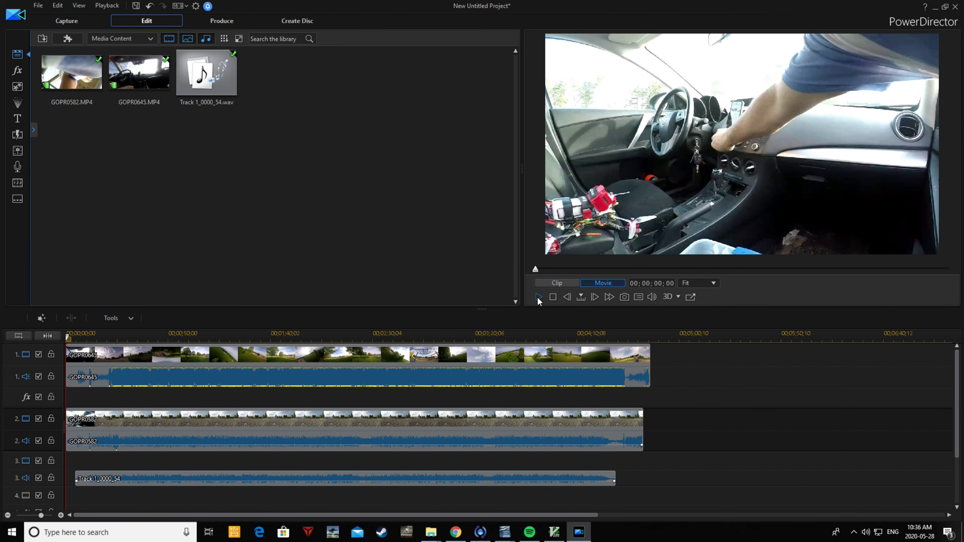
left_click(538, 297)
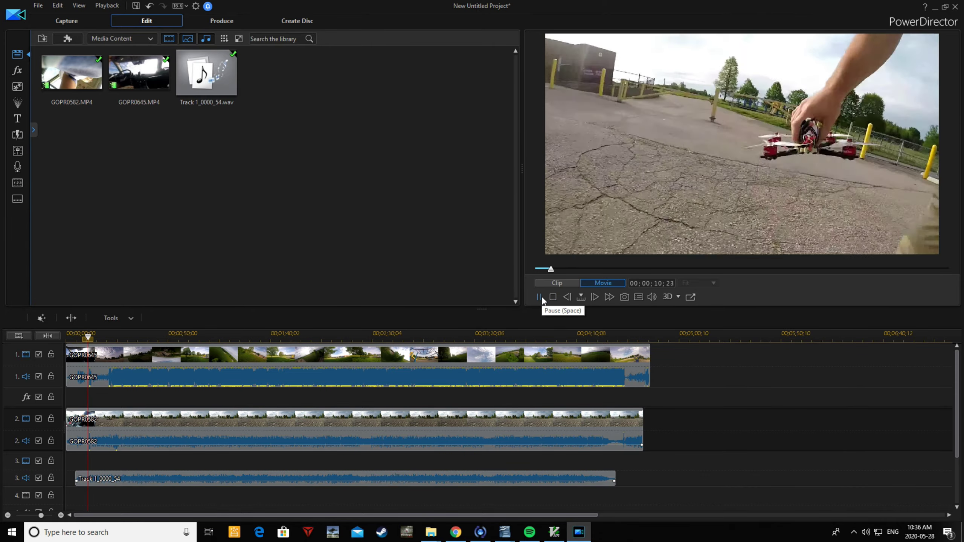
Lock the music track and split both GoPro clips at 00;00;23;04, just before takeoff.
left_click(539, 297)
left_click(276, 420)
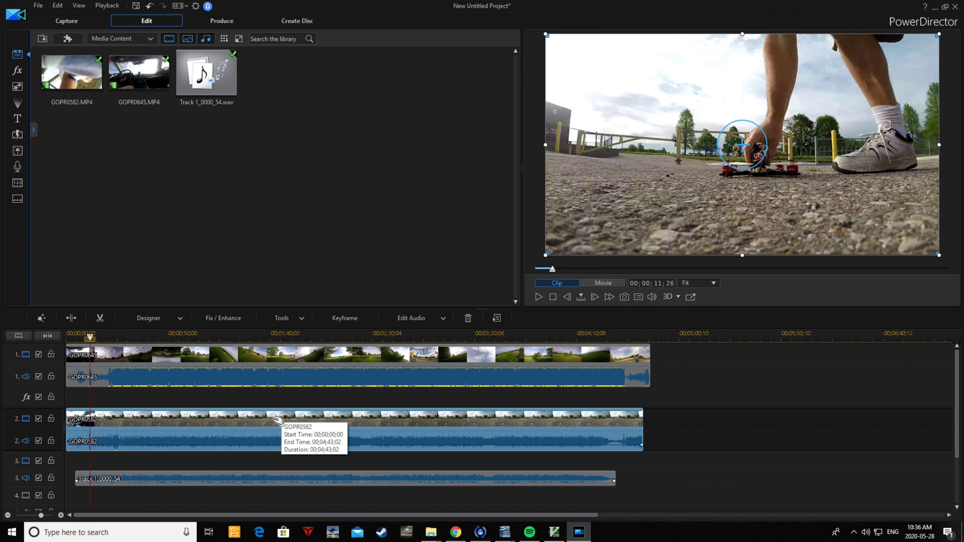
left_click(539, 297)
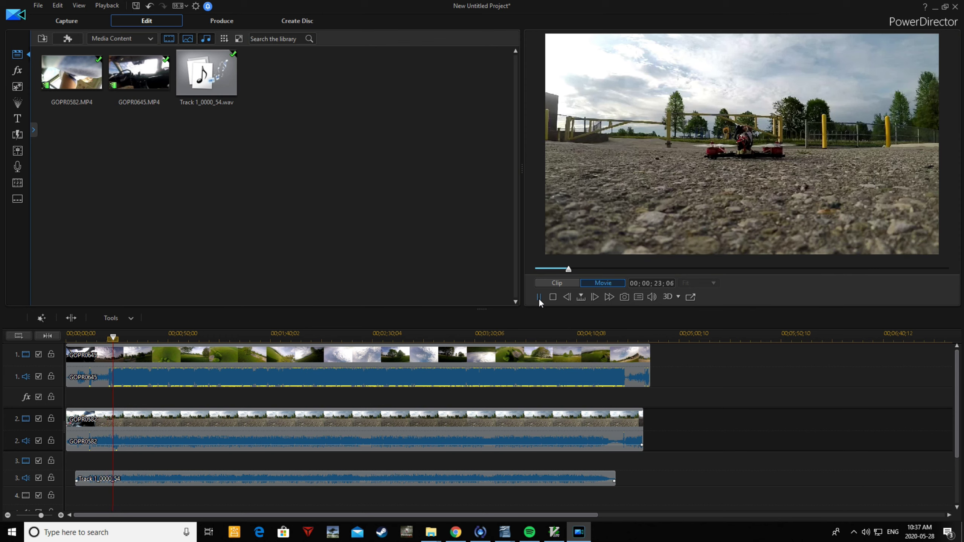
left_click(538, 297)
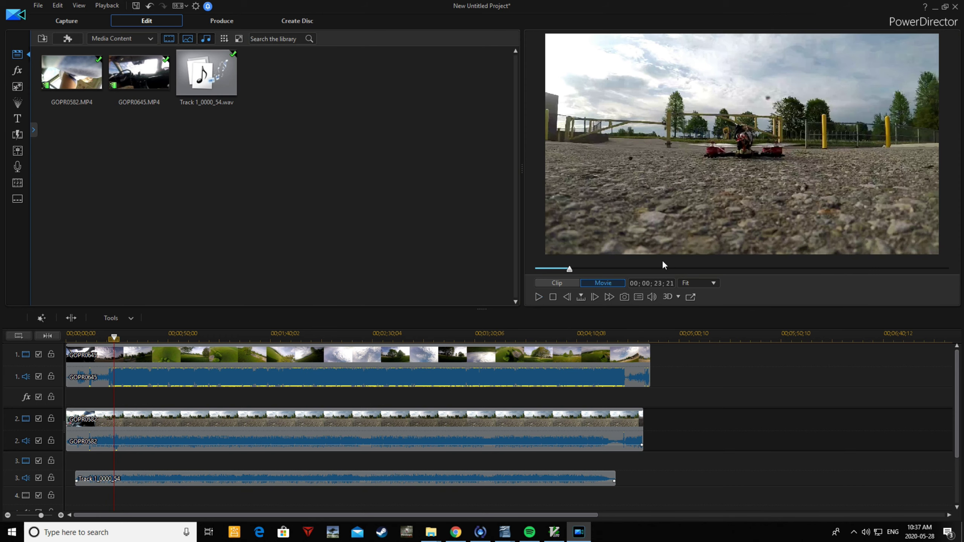
left_click(566, 296)
left_click(567, 297)
left_click(566, 296)
left_click(567, 296)
left_click(566, 296)
left_click(567, 296)
left_click(566, 296)
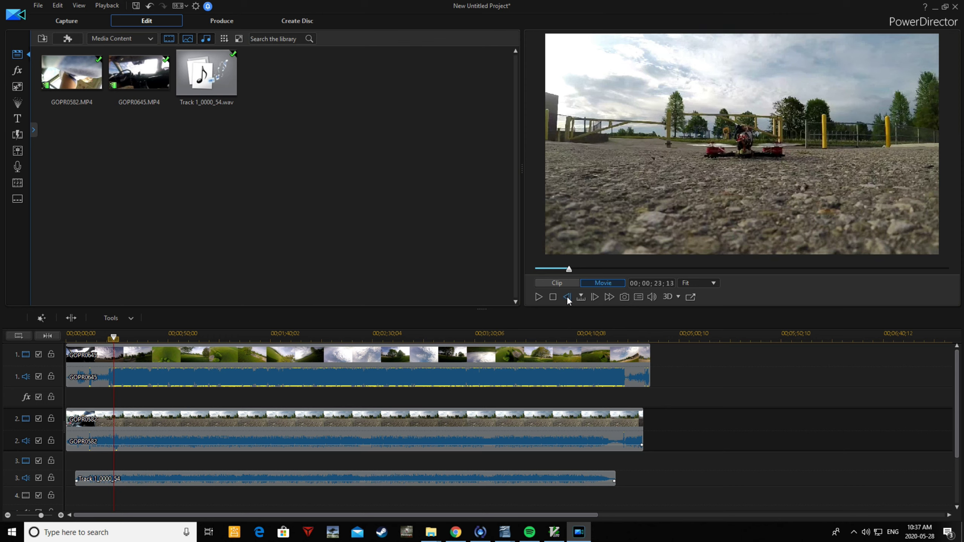
left_click(566, 296)
left_click(567, 296)
left_click(567, 296)
left_click(566, 296)
left_click(566, 296)
left_click(566, 296)
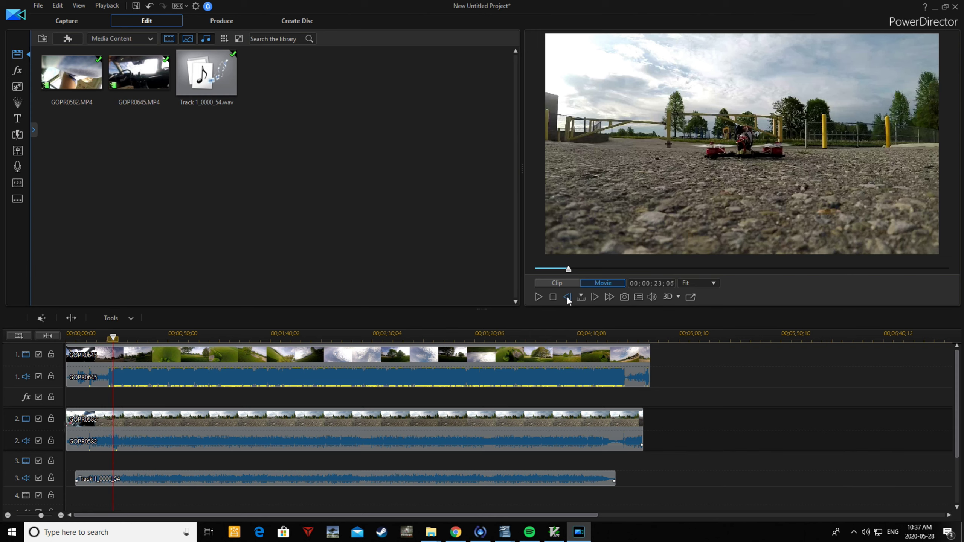
left_click(566, 296)
left_click(566, 296)
left_click(51, 478)
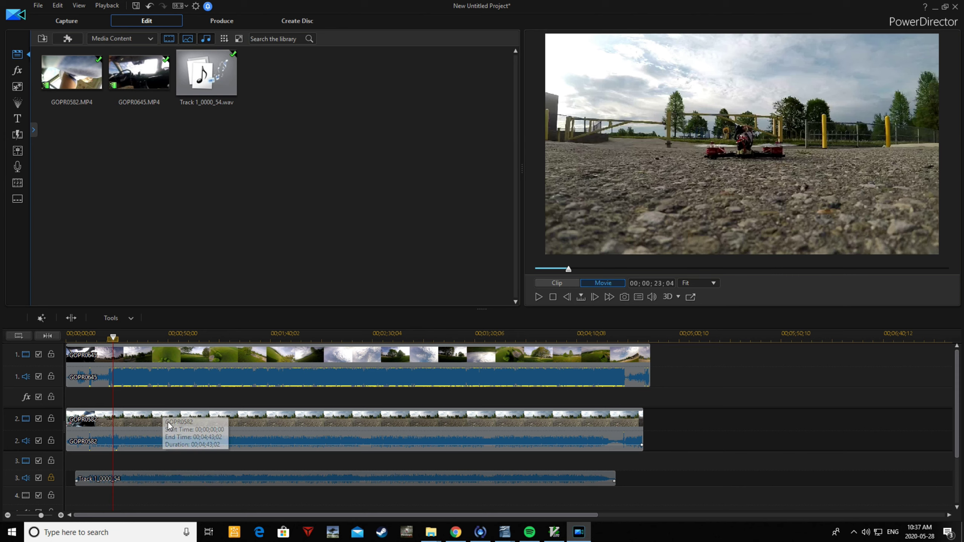
left_click(71, 317)
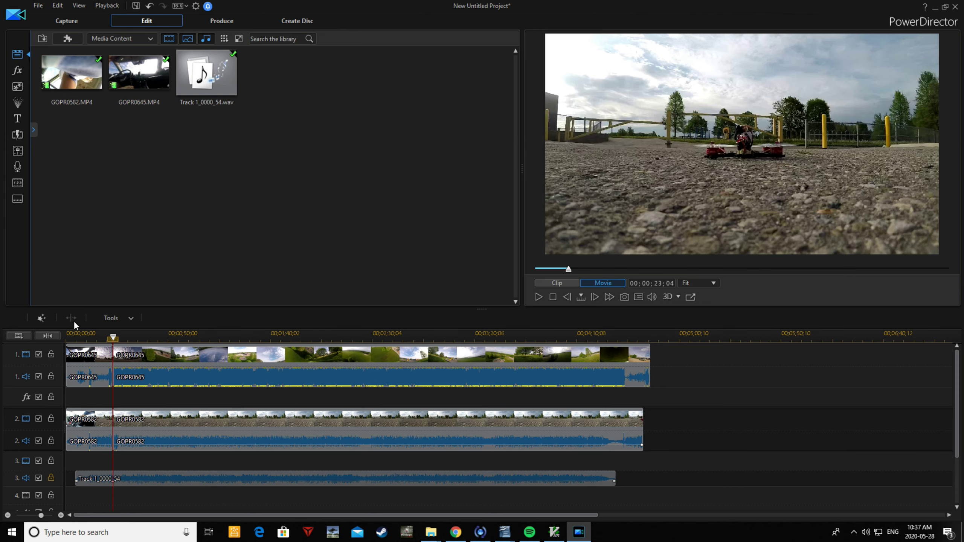
Split both GoPro clips again at 00;00;25;09 as the drone lifts off.
left_click(538, 297)
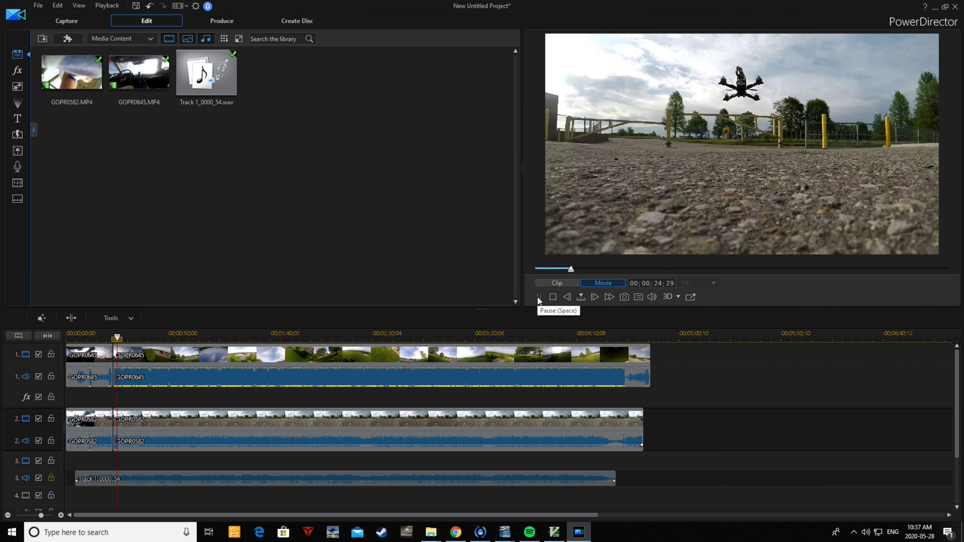
left_click(539, 298)
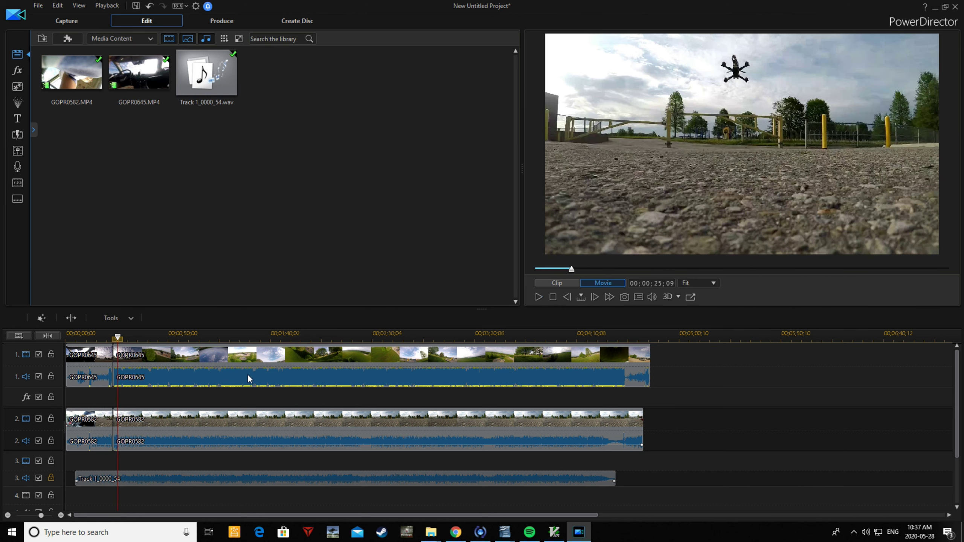
left_click(74, 320)
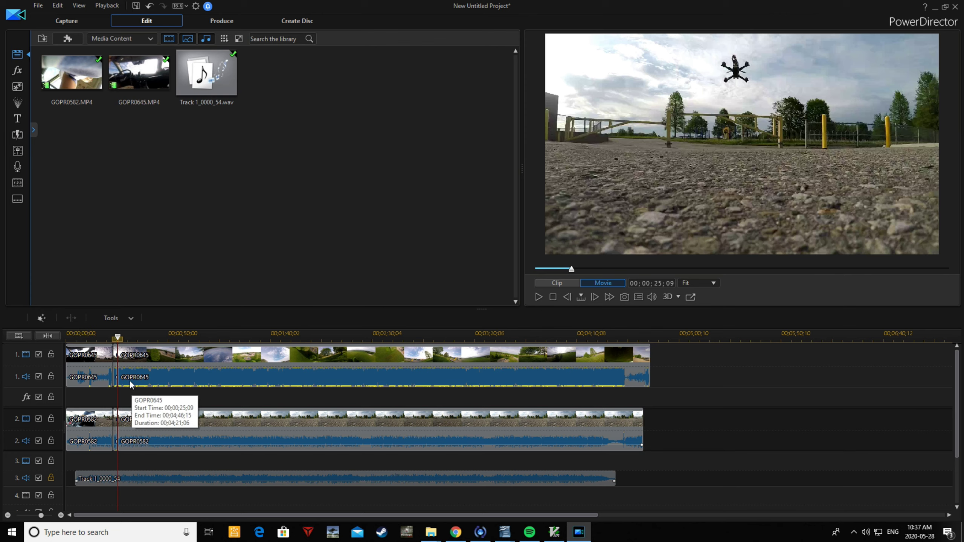
left_click(588, 337)
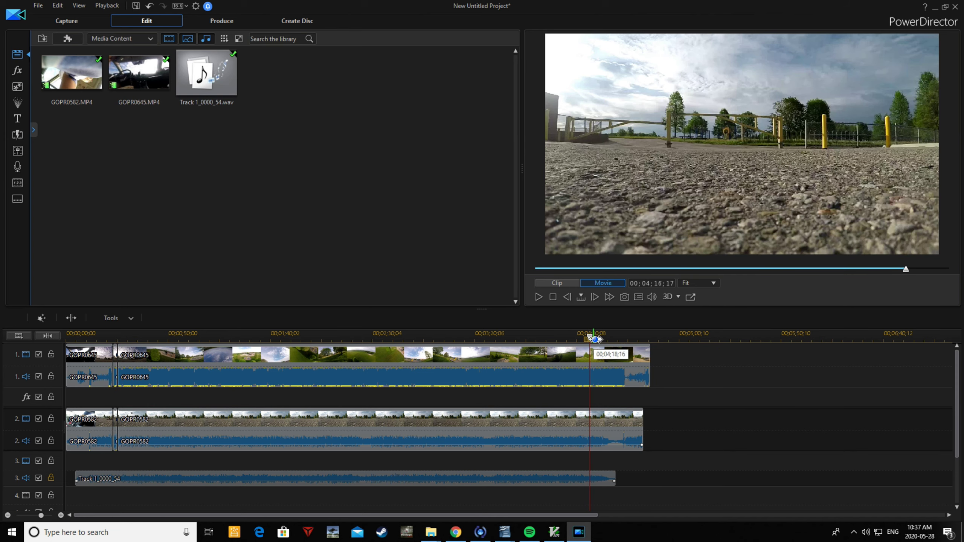
Split both GoPro clips at 00;04;32;20 as the drone returns near the flight's end.
left_click(609, 337)
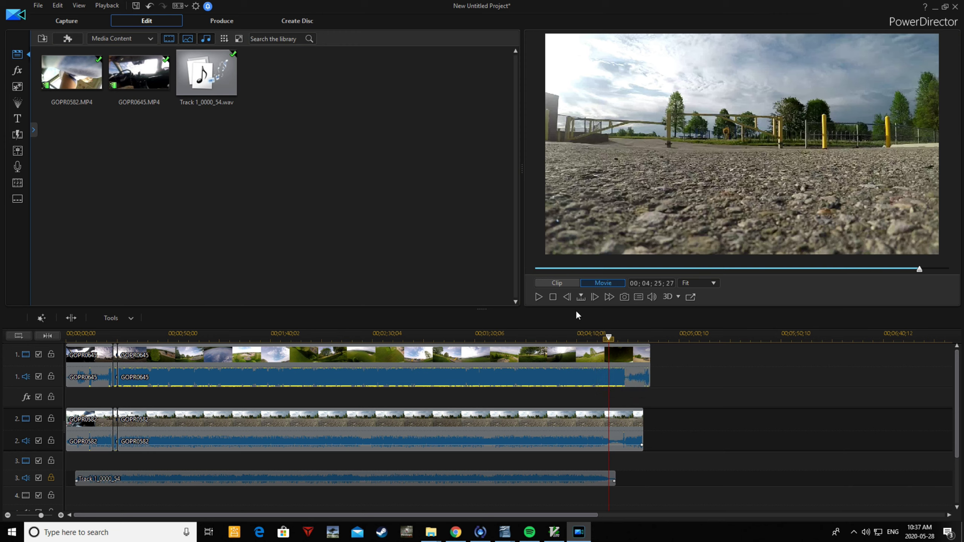
left_click(539, 298)
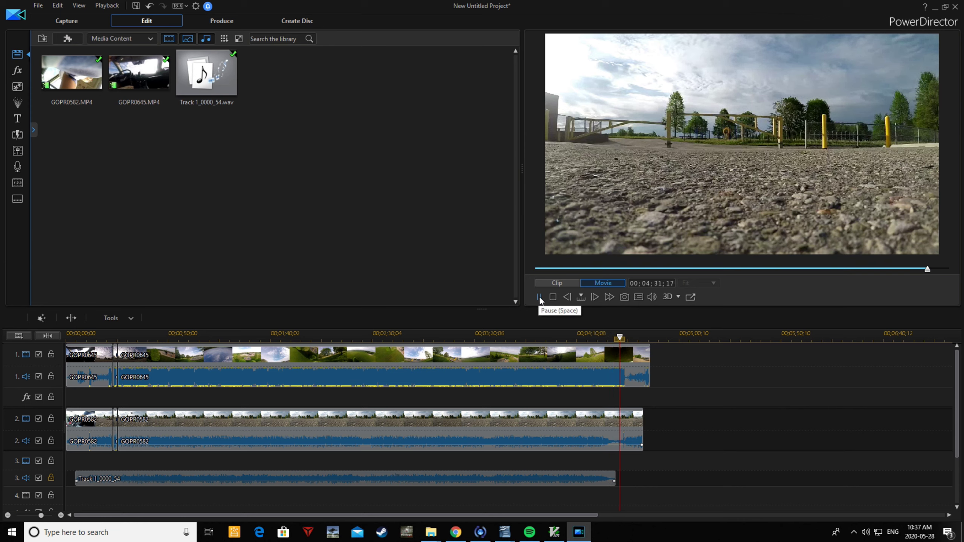
left_click(540, 298)
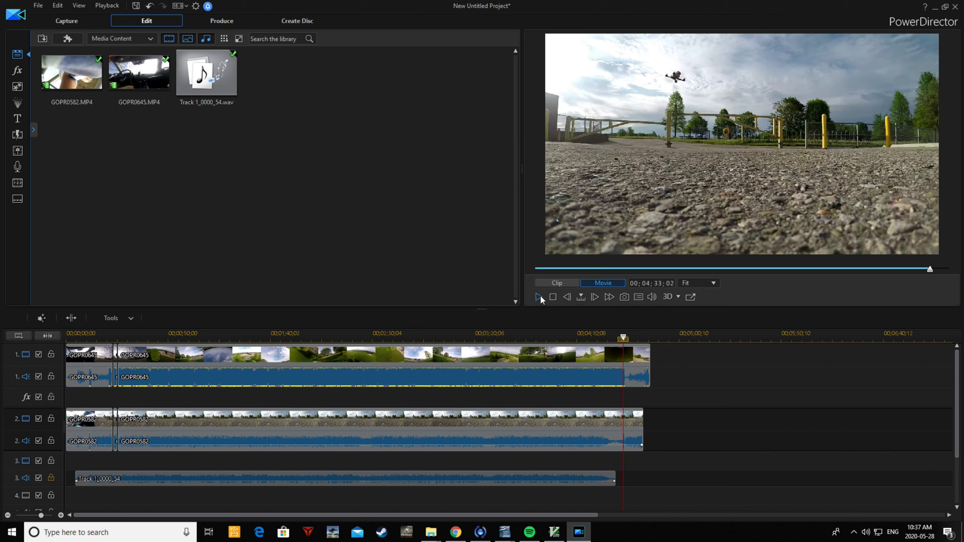
left_click(567, 297)
left_click(567, 297)
left_click(567, 297)
left_click(567, 297)
left_click(567, 297)
left_click(567, 297)
left_click(567, 297)
left_click(72, 320)
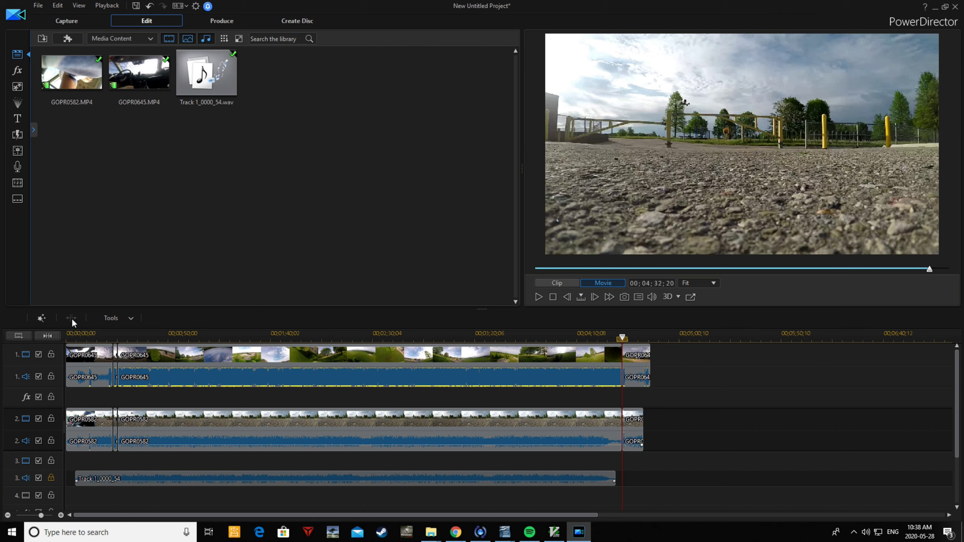
Split both GoPro clips again at 04;34;17 after the drone lands.
left_click(538, 297)
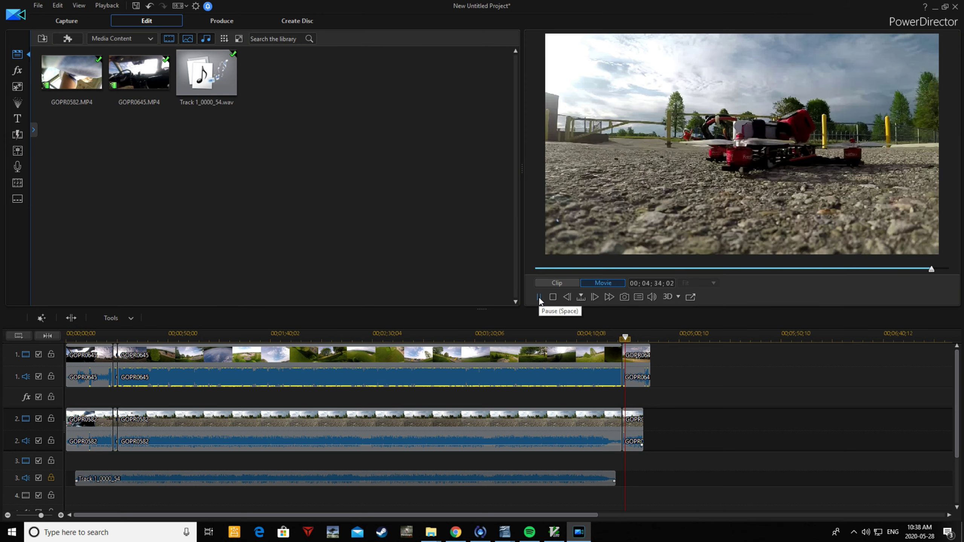
left_click(539, 298)
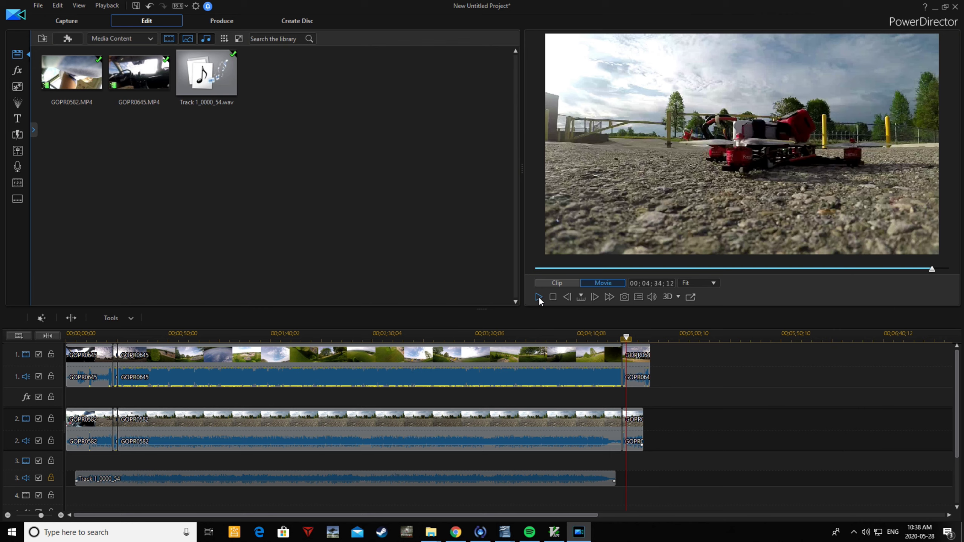
left_click(595, 297)
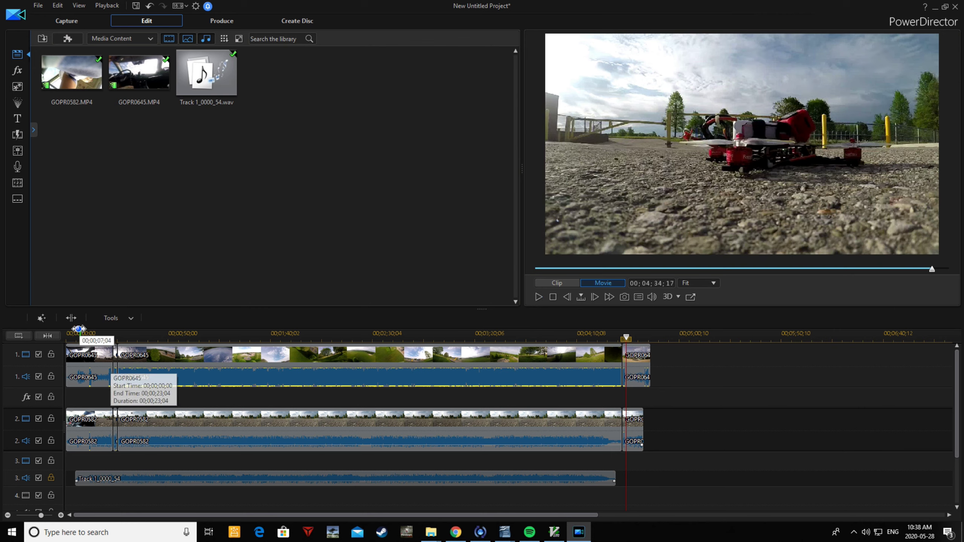
left_click(74, 318)
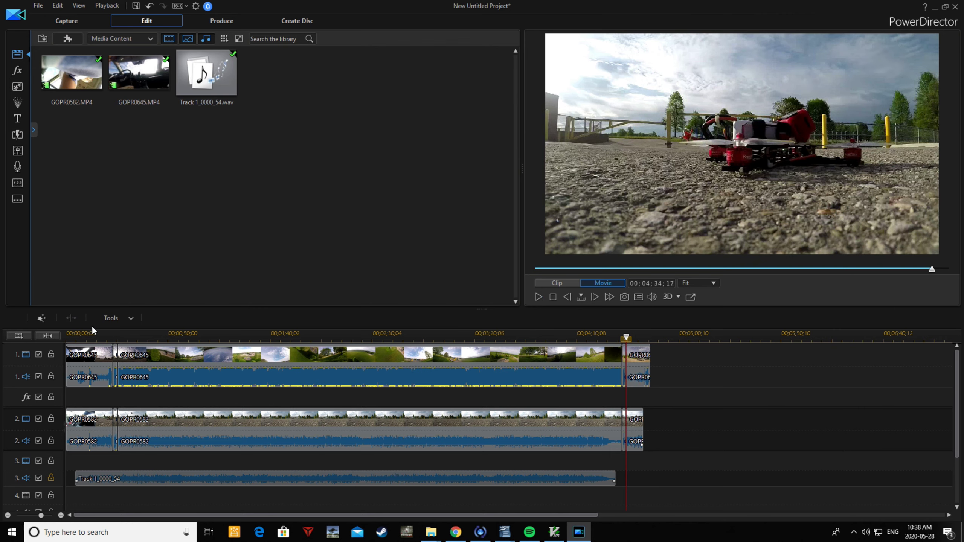
Delete the leftover trailing pieces of GOPR0645 on track 1 and GOPR0582 on track 2.
left_click(628, 378)
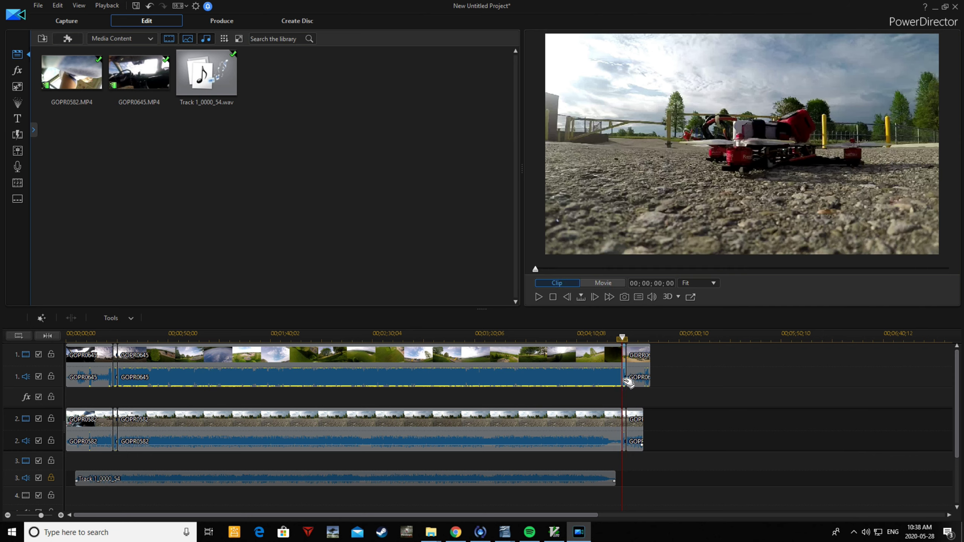
left_click(642, 374)
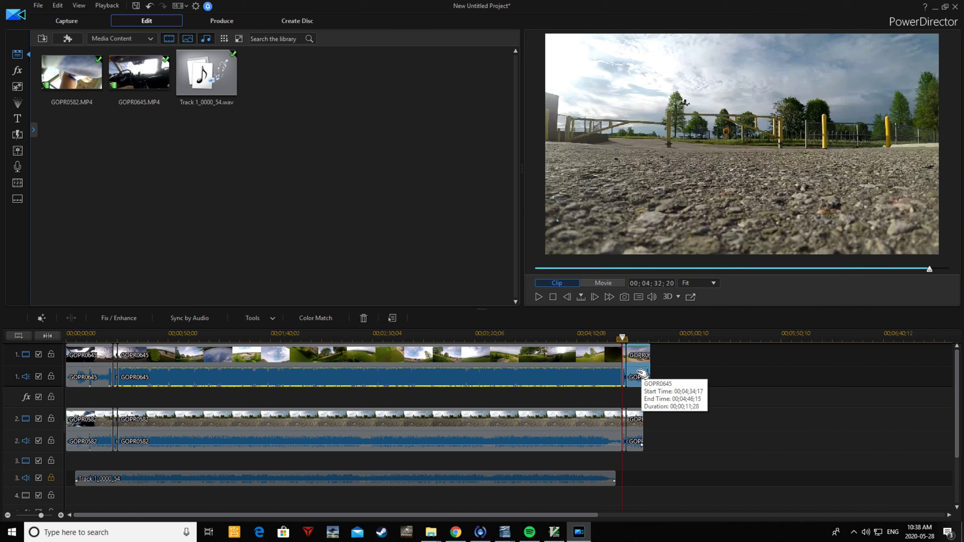
key("Delete")
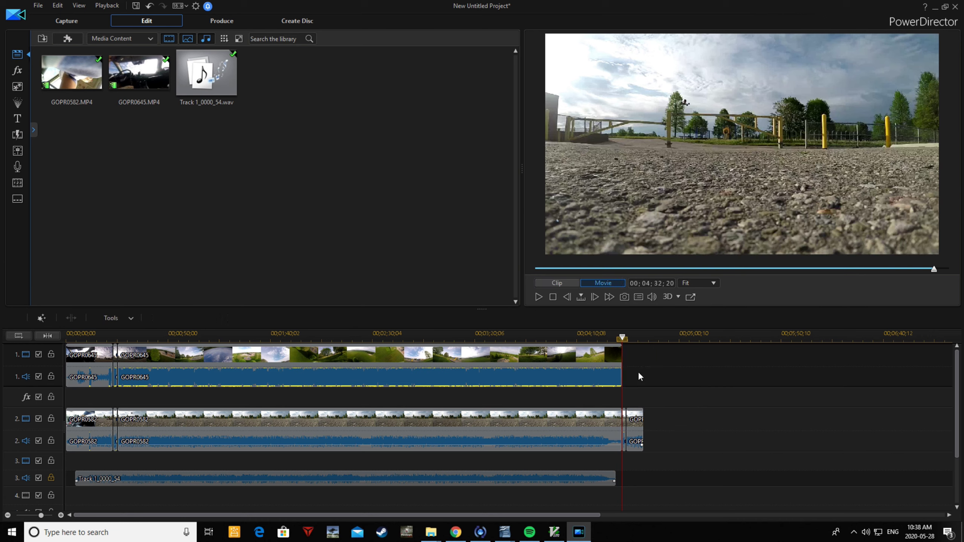
left_click(643, 433)
key("Delete")
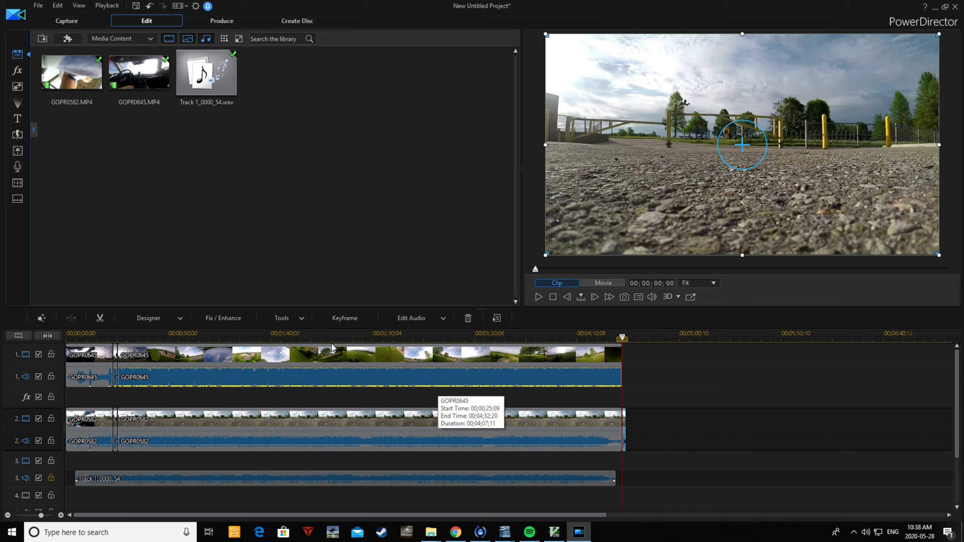
Enable Video Speed in Power Tools and set GOPR0582's closing clip speed multiplier to 0.250.
left_click(298, 321)
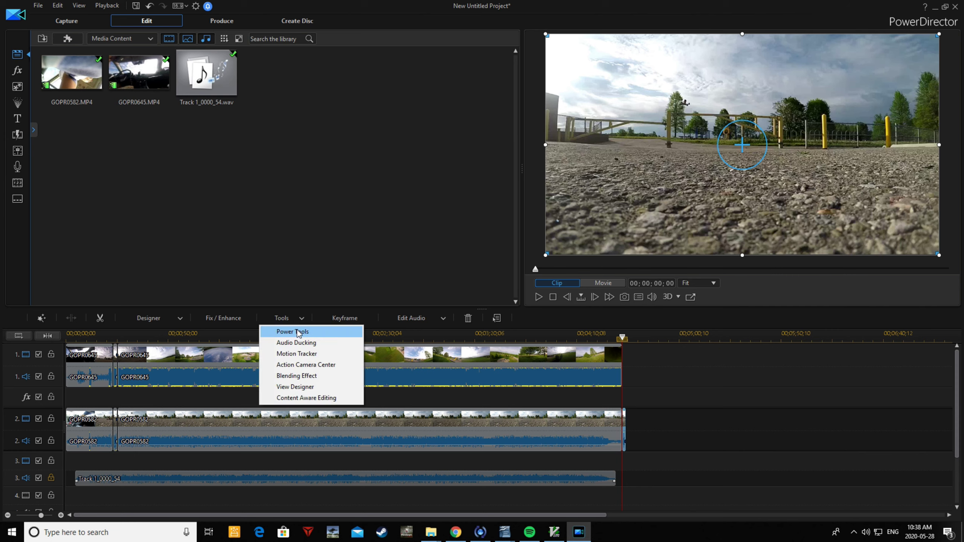
left_click(298, 331)
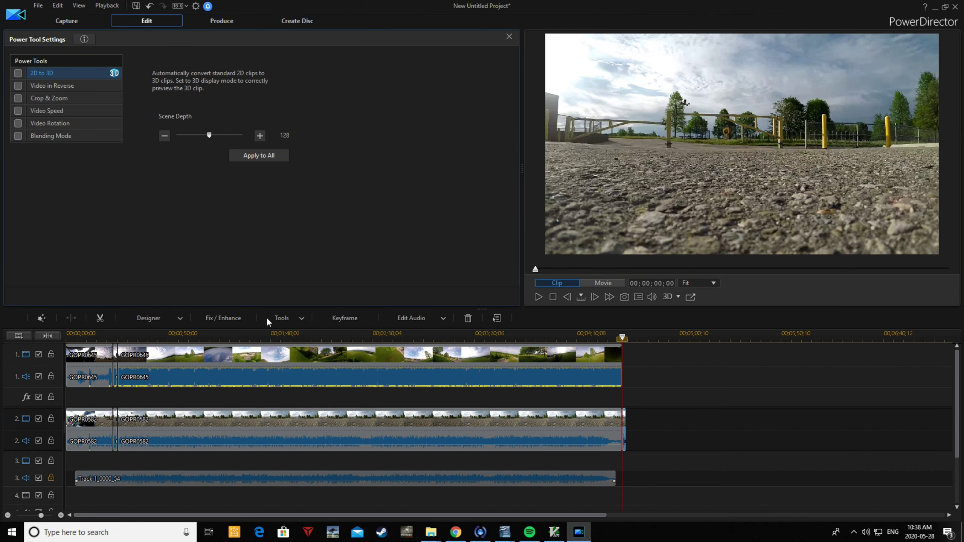
left_click(18, 112)
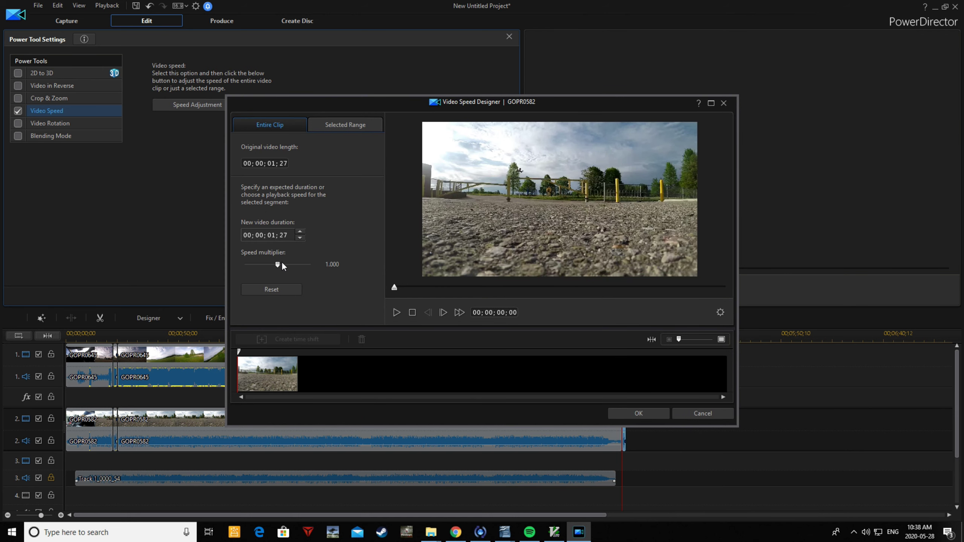
left_click_drag(279, 266, 264, 267)
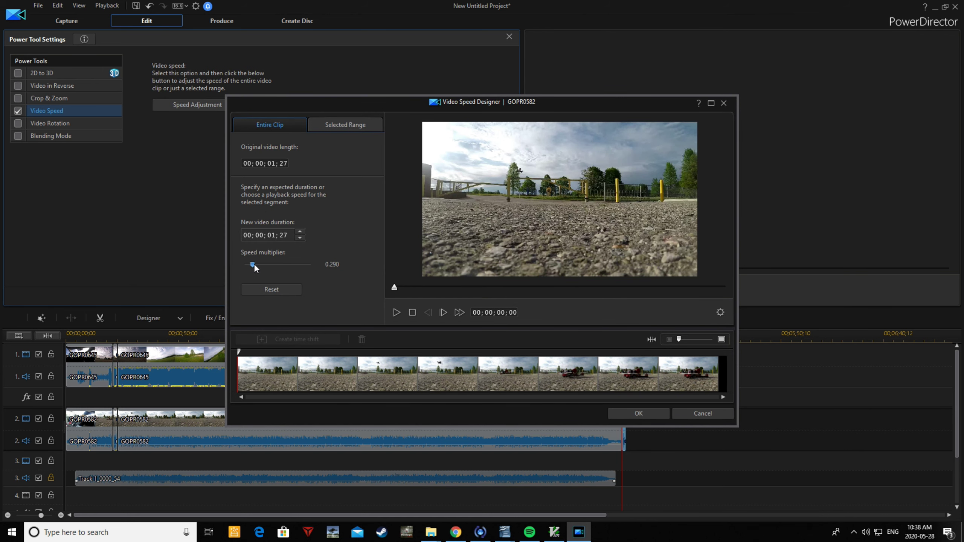
left_click_drag(252, 263, 251, 263)
left_click(637, 414)
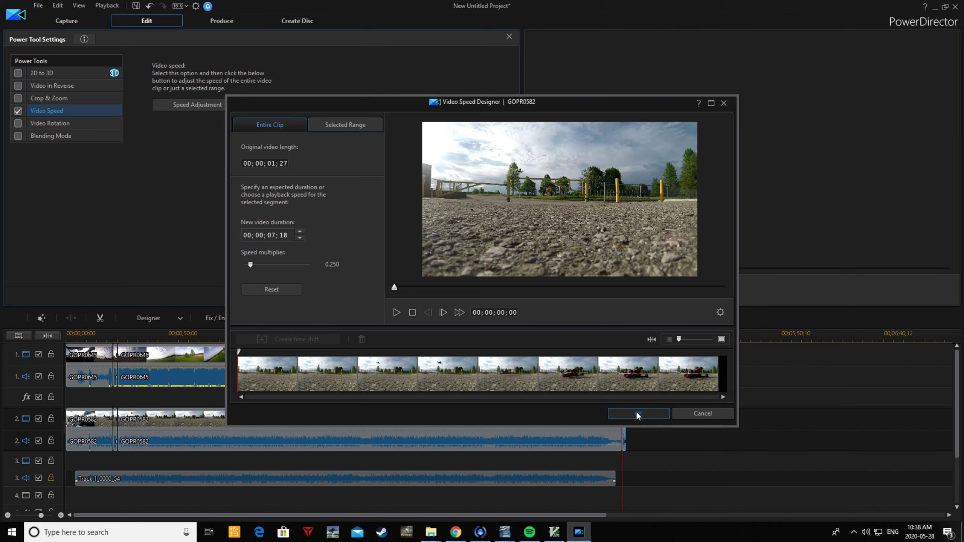
Play the movie's final minutes in Movie mode through the slowed clip, stopping at 00;04;38;16.
left_click(615, 337)
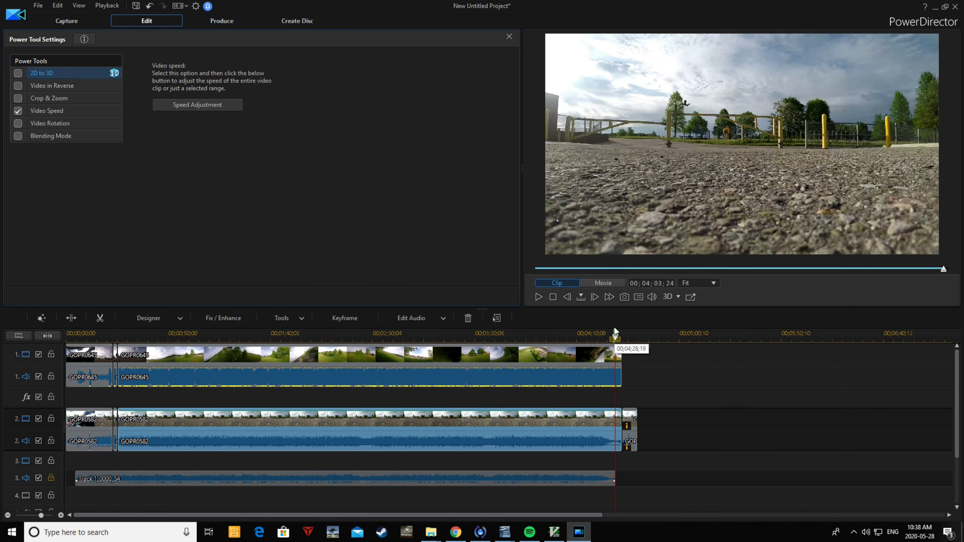
left_click(601, 285)
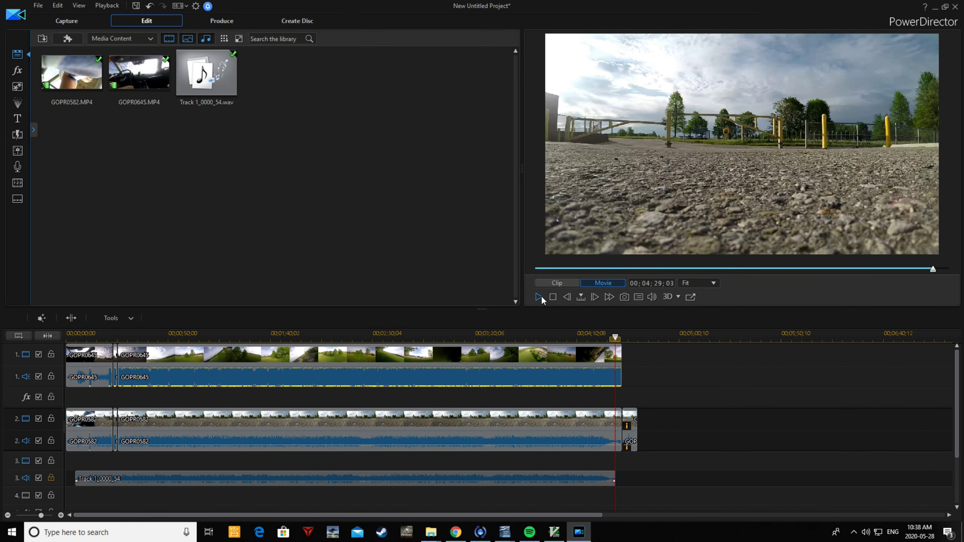
left_click(538, 297)
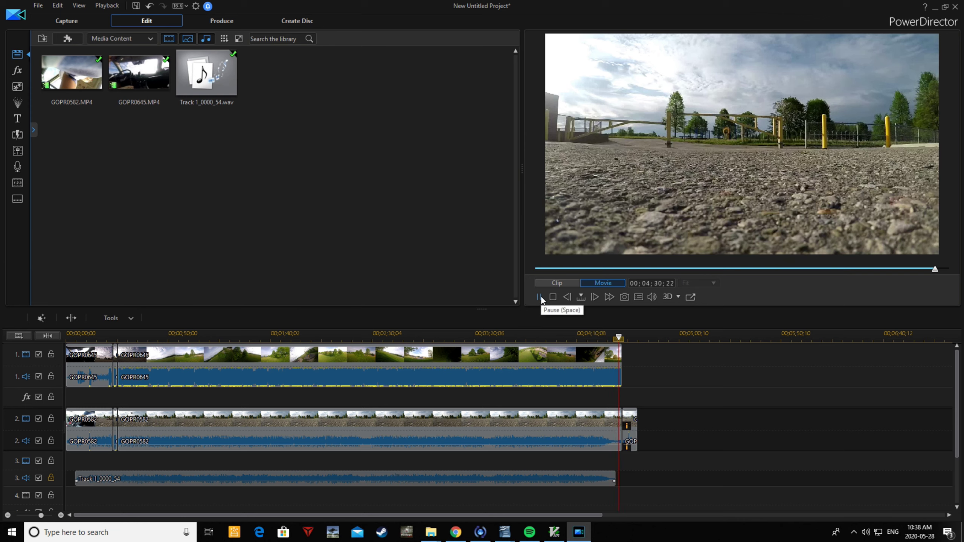
left_click(539, 297)
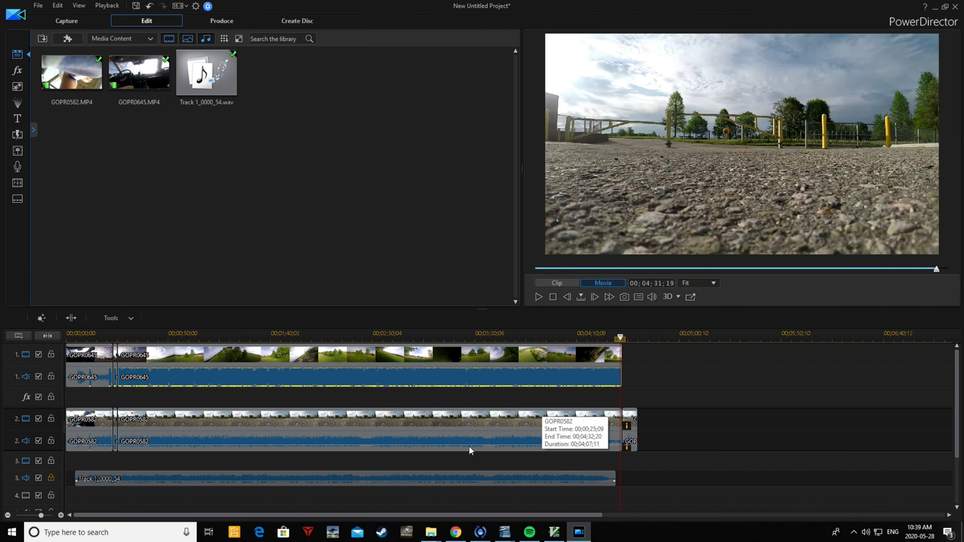
left_click(540, 297)
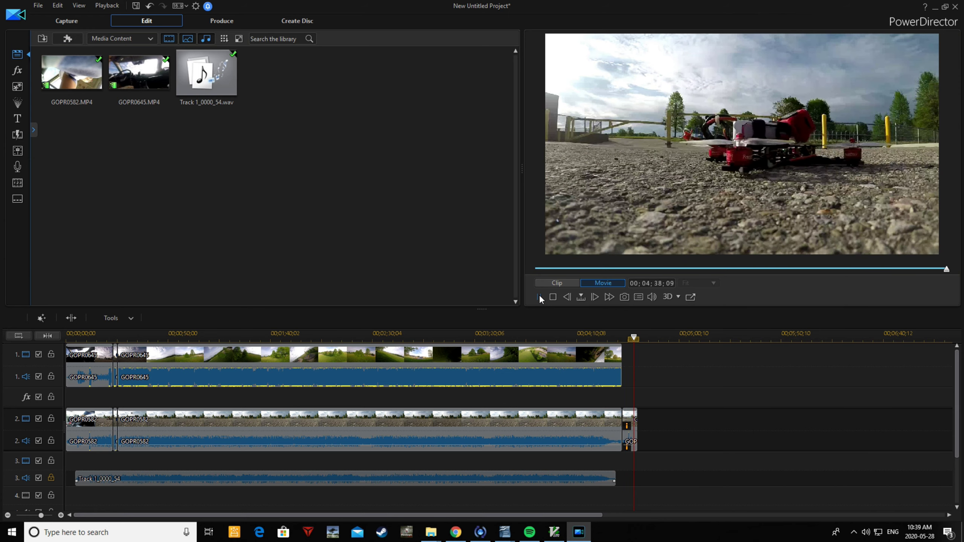
left_click(539, 298)
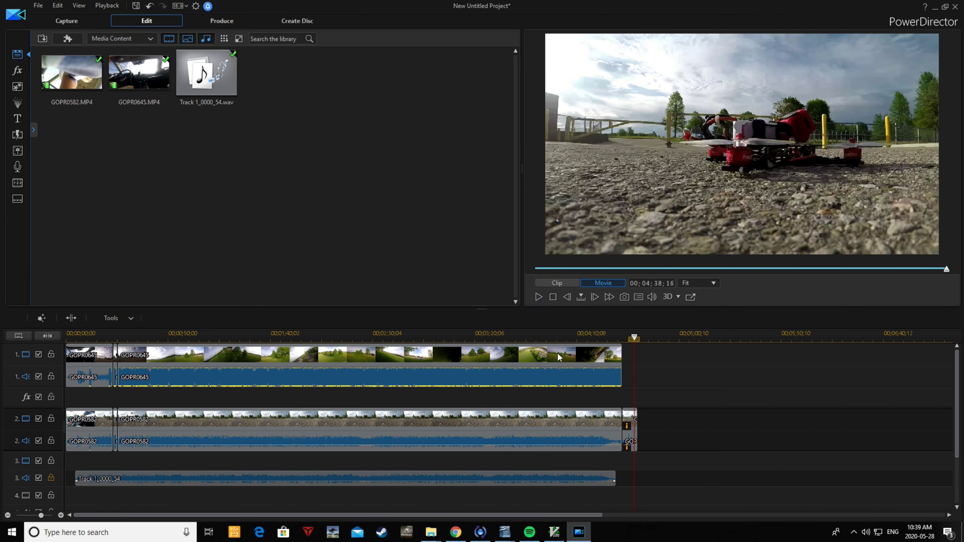
Unlink GOPR0582's video from its audio on track 2, then delete the video, leaving a gap.
left_click(483, 422)
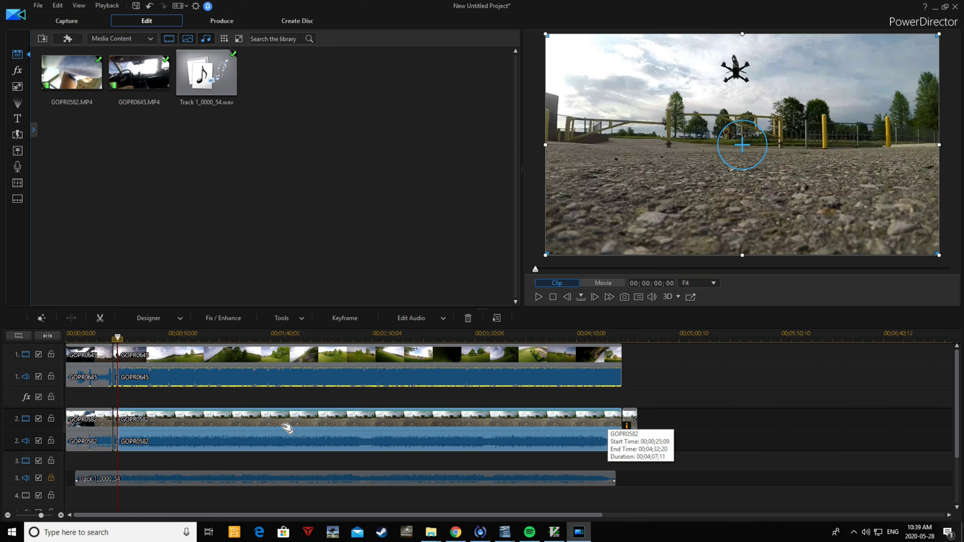
right_click(357, 428)
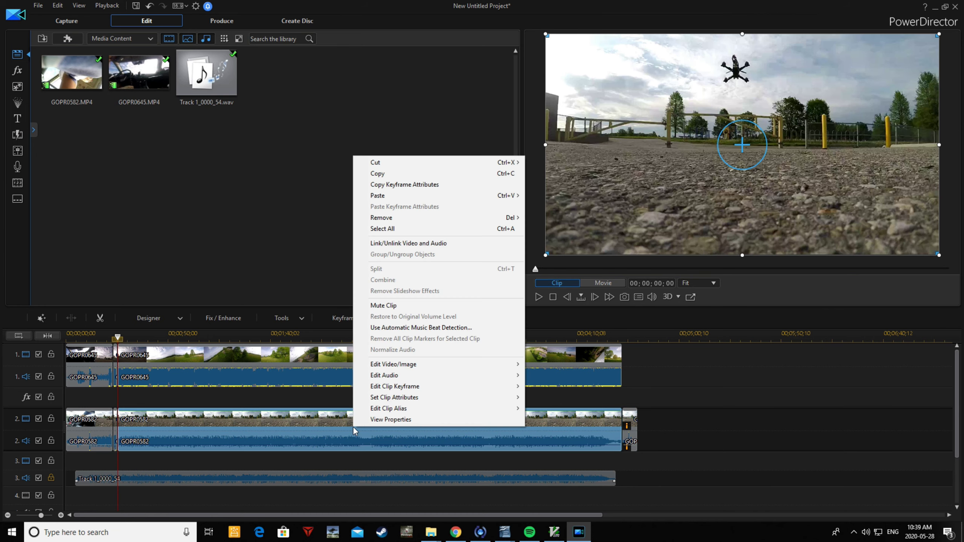
left_click(421, 244)
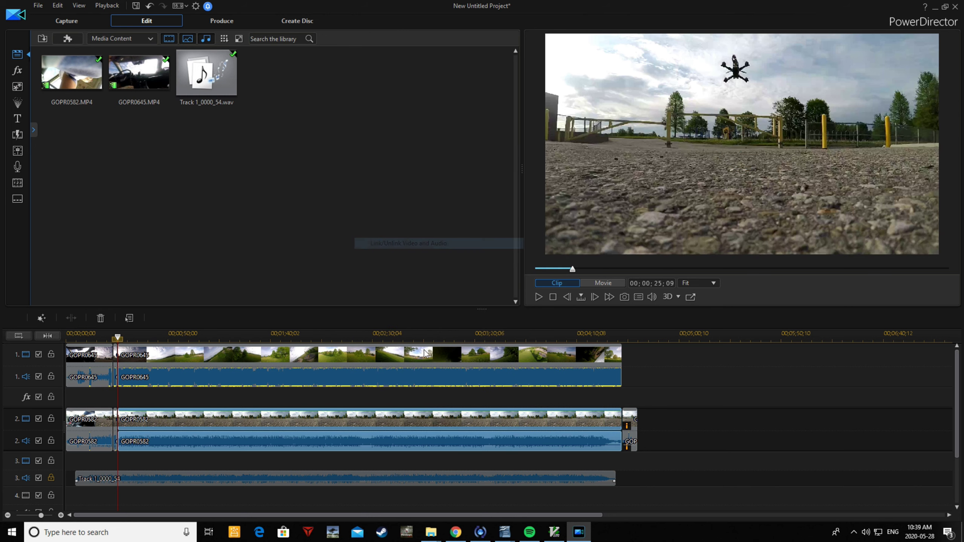
left_click(389, 420)
key("Delete")
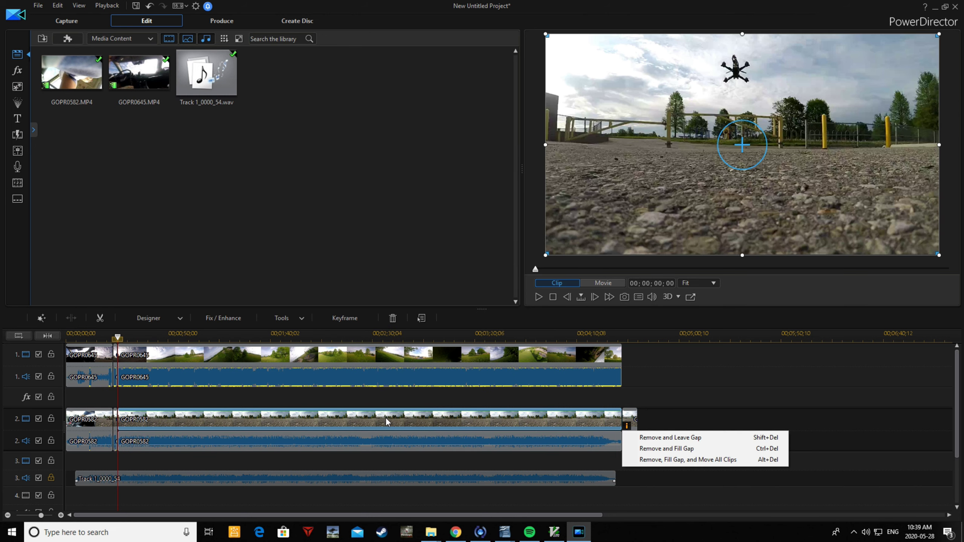
left_click(682, 438)
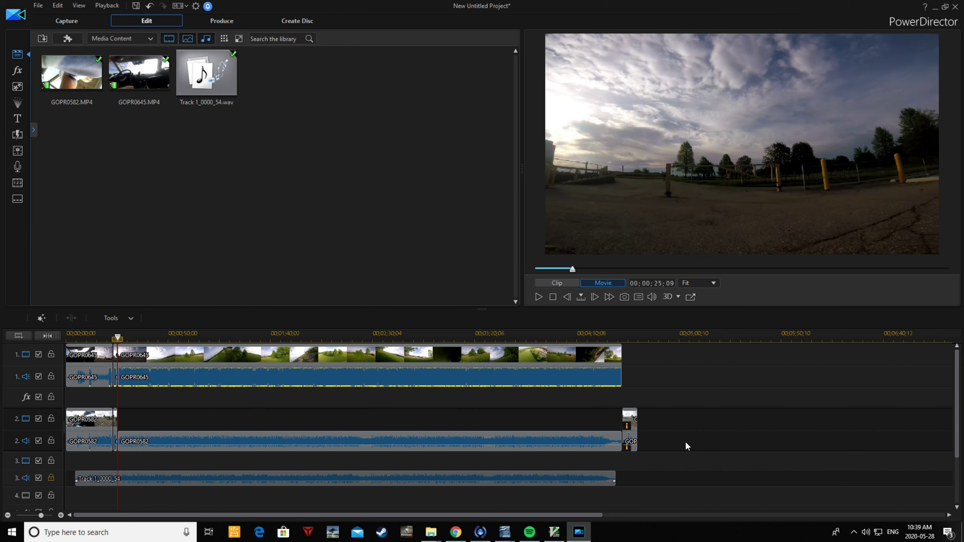
Play the edited movie from around 04:21 to its end, then stop back at 00:00.
left_click(599, 336)
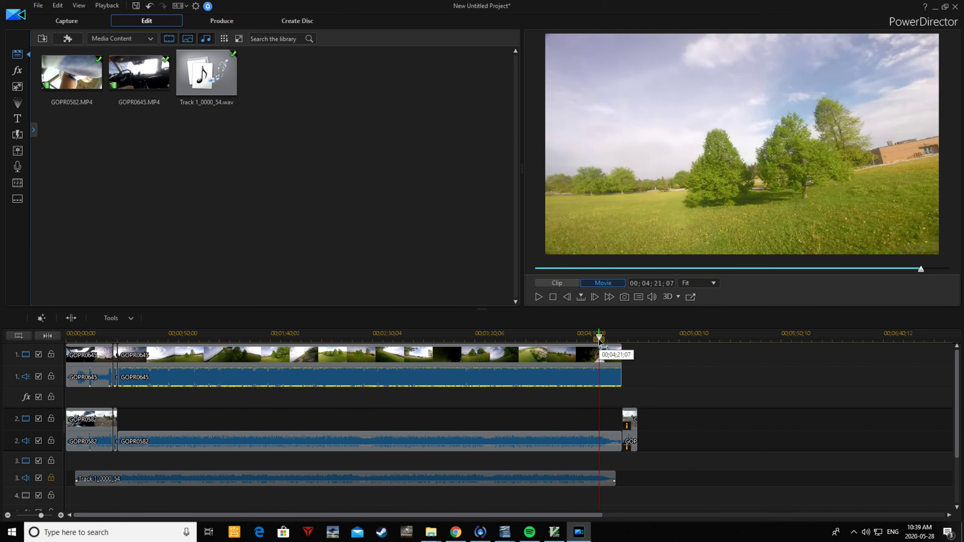
left_click(539, 297)
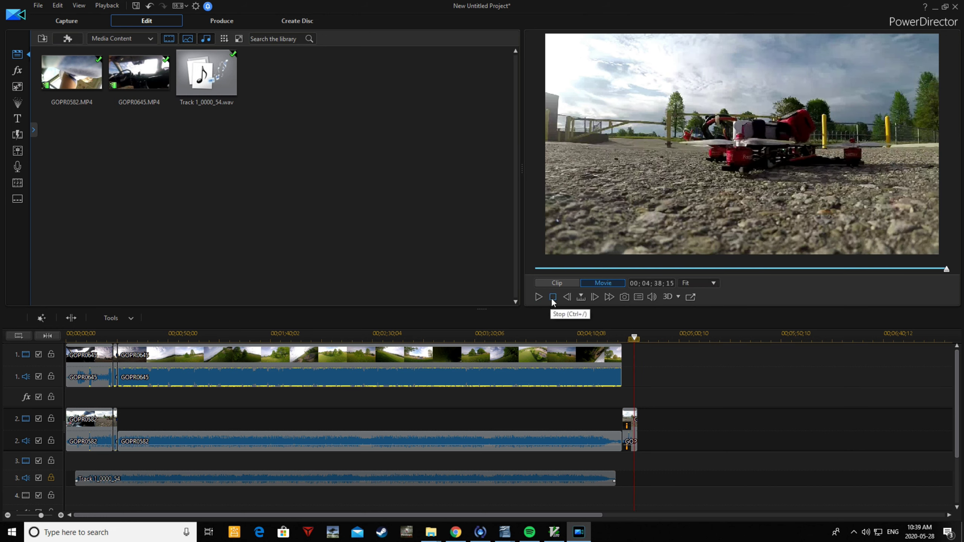
left_click(553, 299)
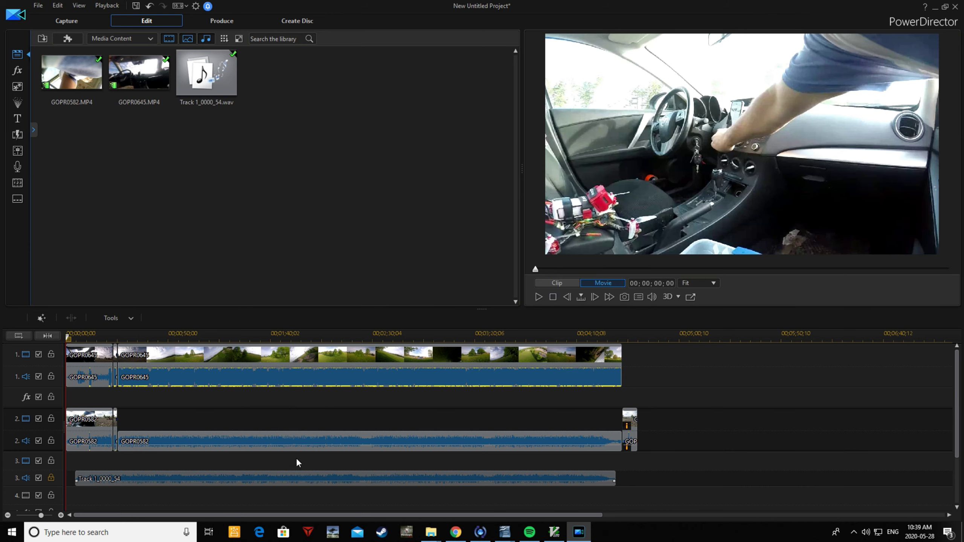
left_click_drag(961, 415, 958, 434)
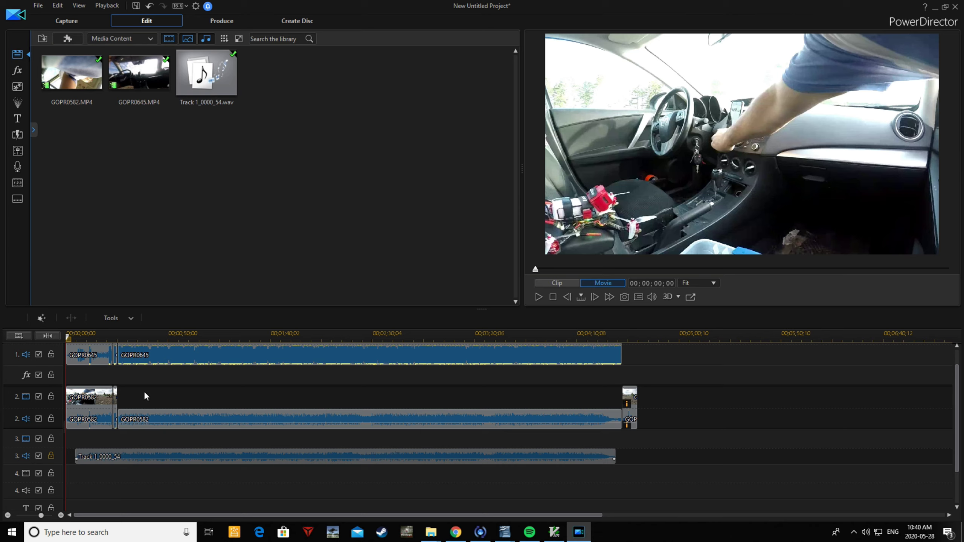
Copy the short GOPR0582 takeoff clip.
left_click(116, 399)
right_click(116, 400)
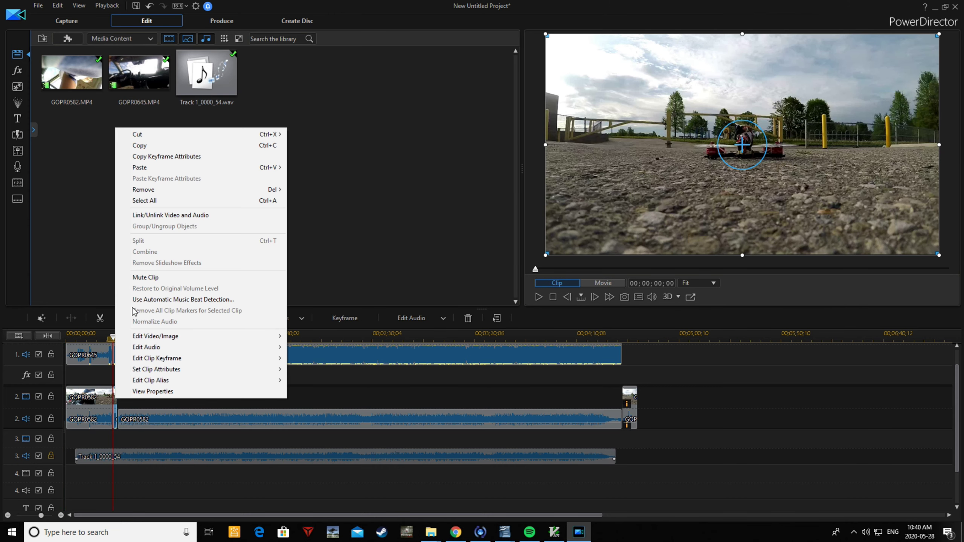
left_click(152, 145)
Paste the copy onto empty track 4 with Paste and Overwrite, and lock track 2's audio.
left_click(120, 478)
right_click(119, 478)
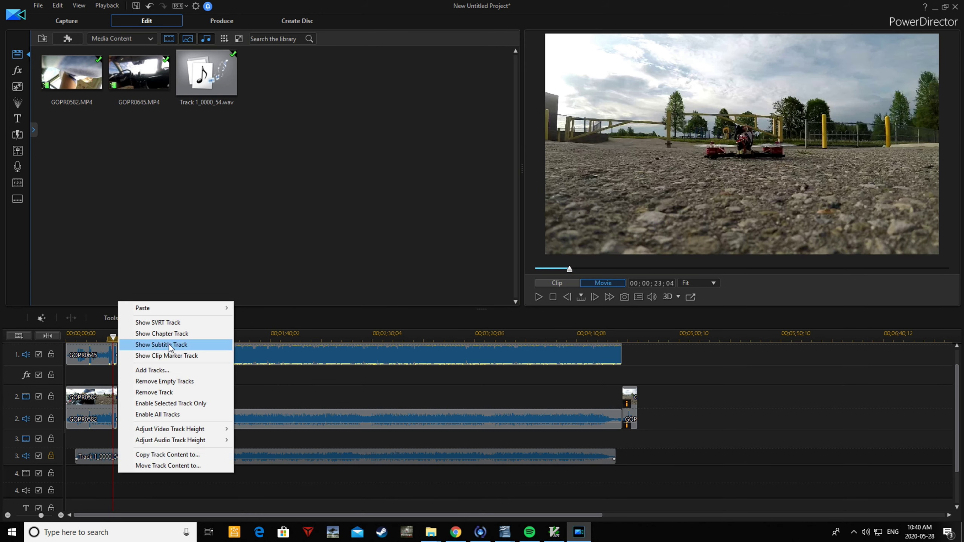
mouse_move(178, 308)
left_click(253, 315)
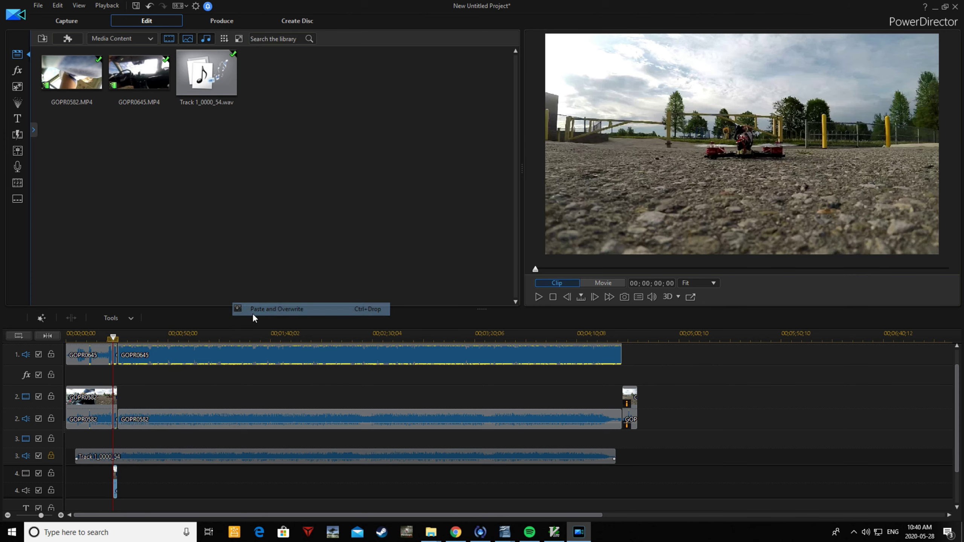
left_click(51, 419)
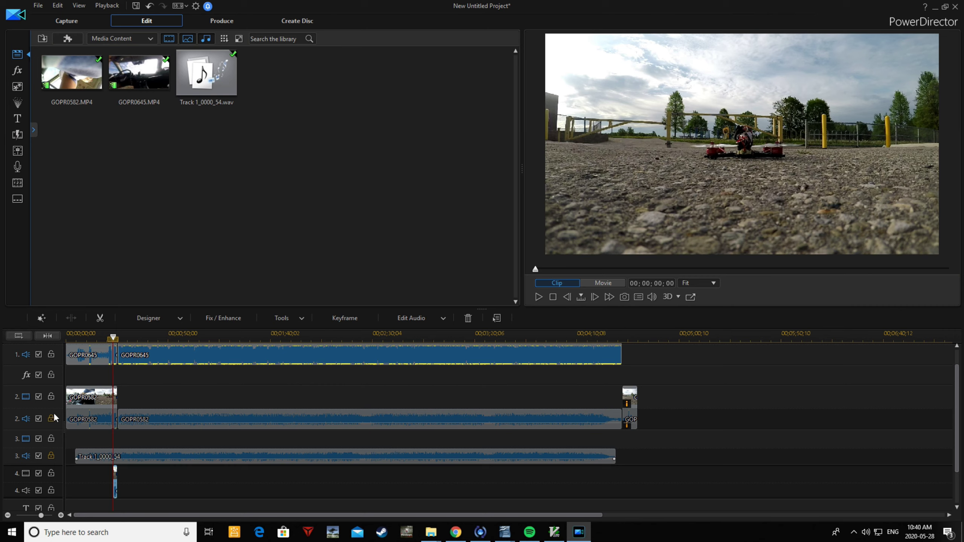
Lock track 2's video and both the audio and video rows of track 1.
left_click(51, 397)
left_click(51, 354)
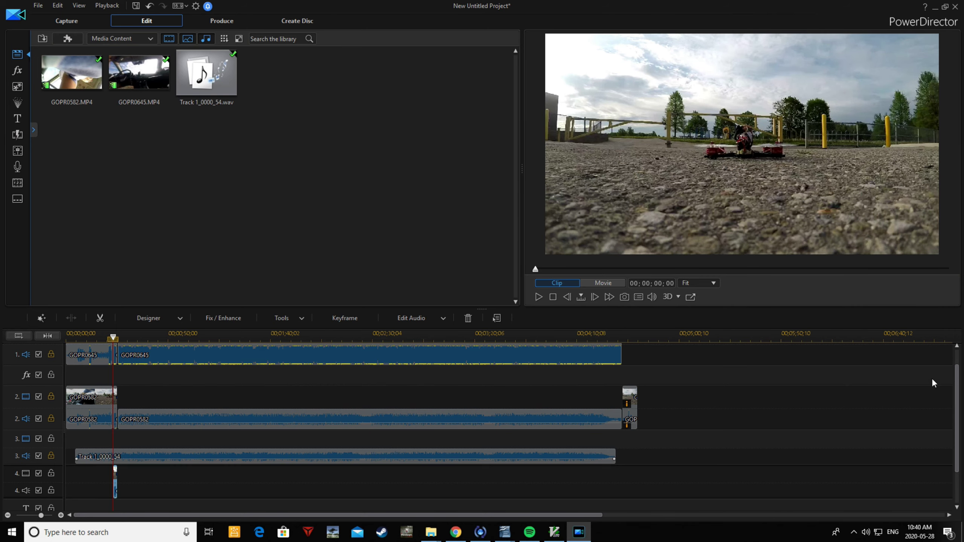
scroll(960, 402, "up", 1)
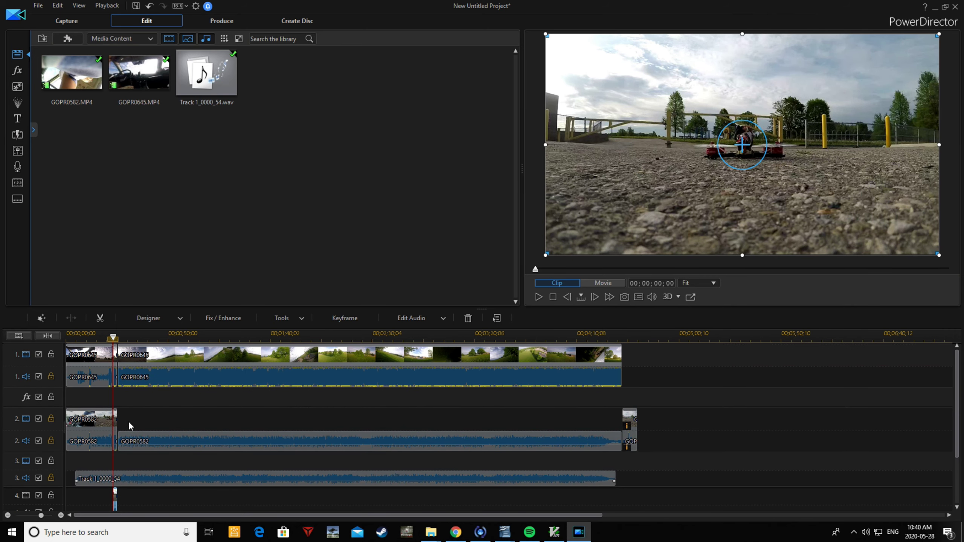
left_click(52, 354)
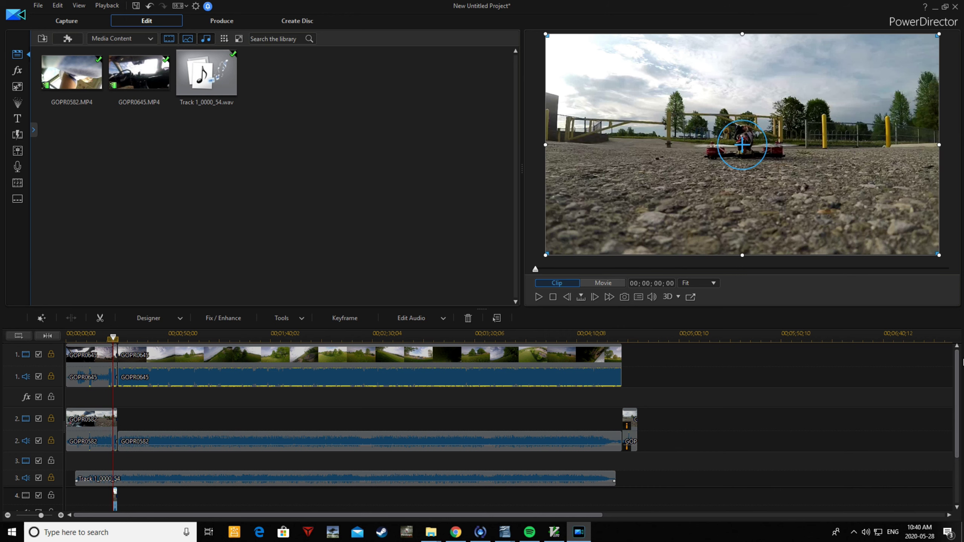
left_click_drag(959, 380, 959, 399)
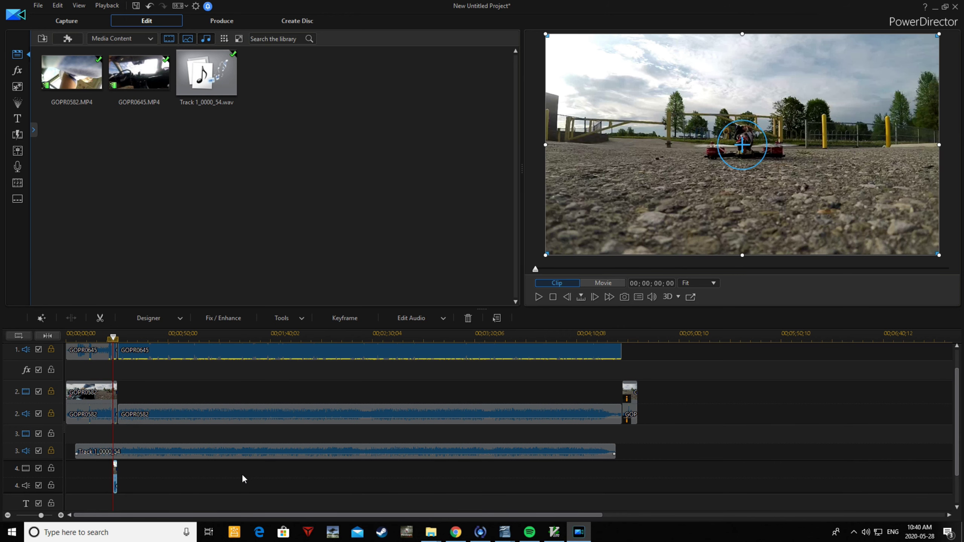
left_click(290, 320)
Enable Video Speed in Power Tools and slow the track 4 copy to 0.250 speed.
left_click(293, 332)
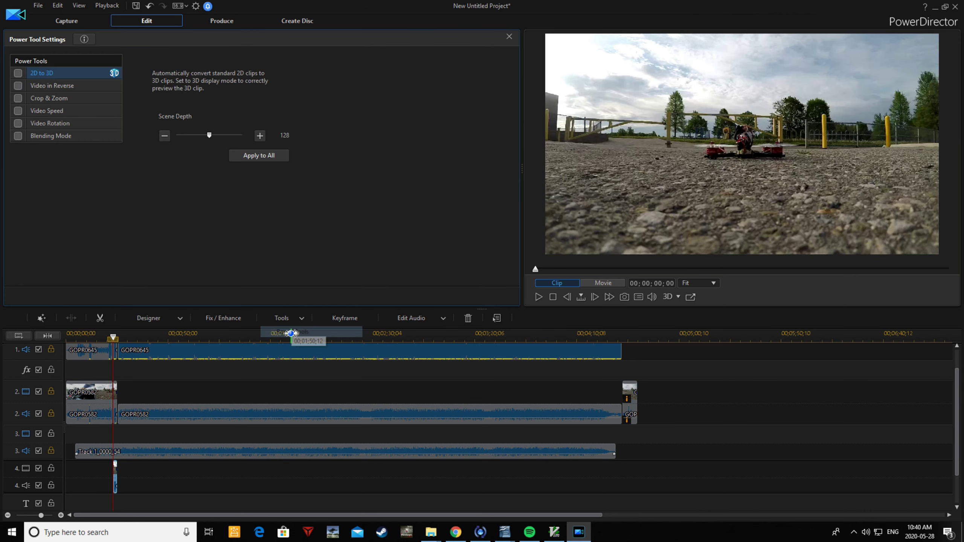
left_click(18, 110)
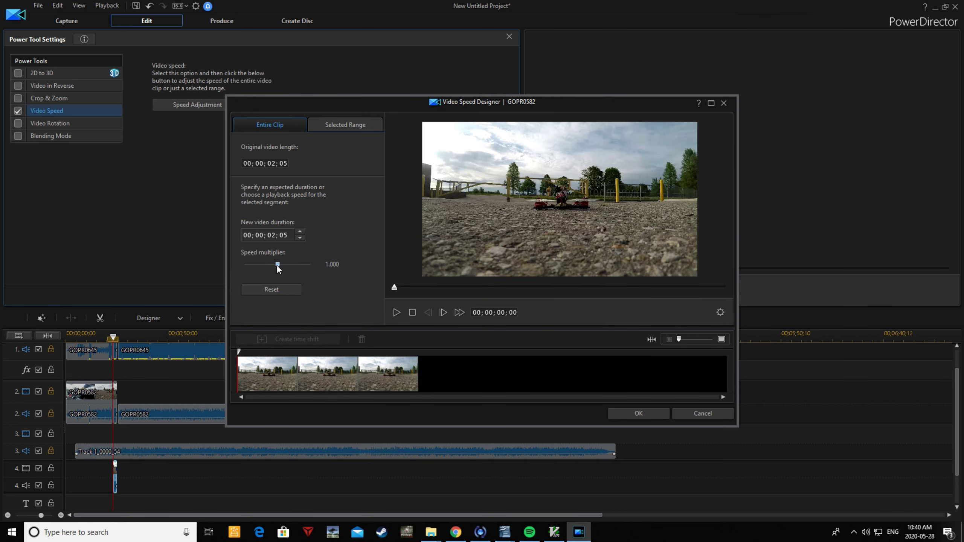
left_click_drag(277, 265, 252, 264)
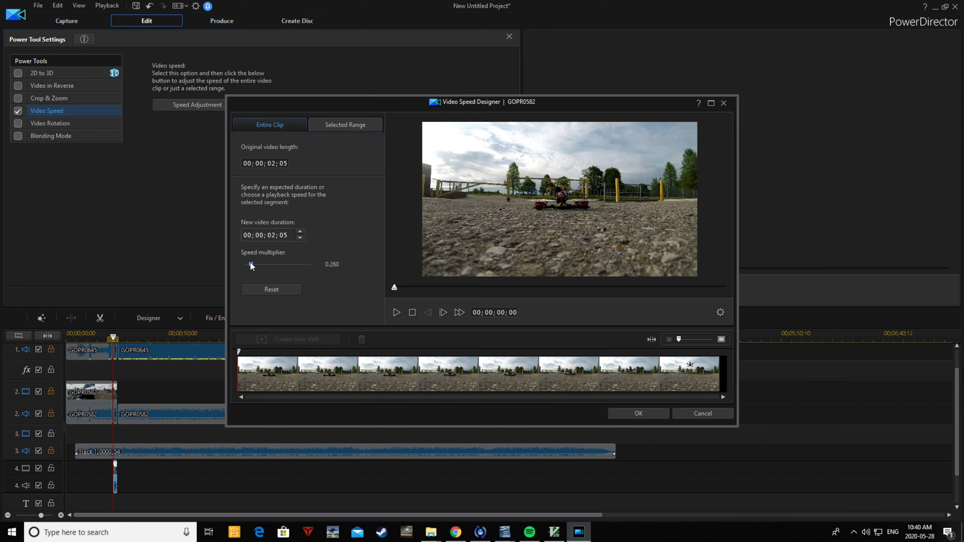
left_click(622, 413)
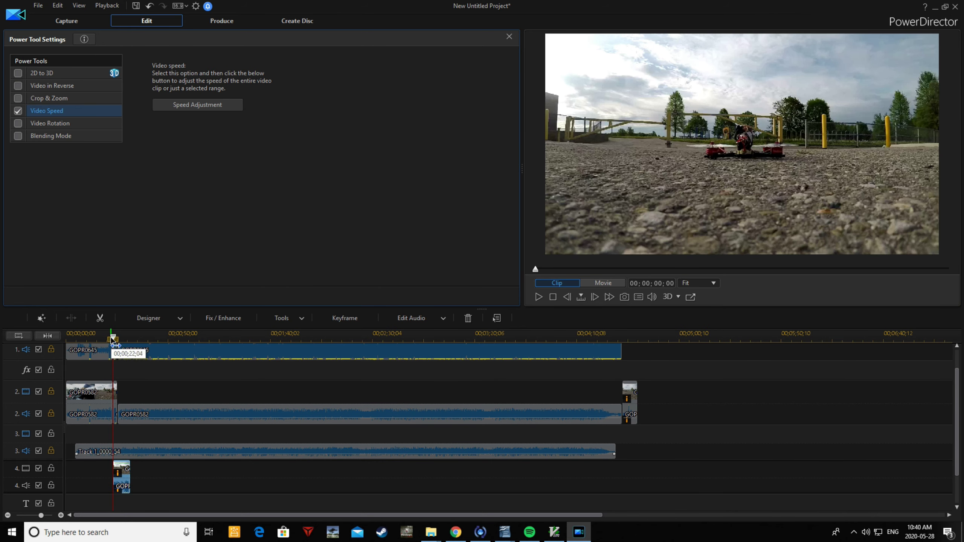
left_click_drag(113, 338, 108, 338)
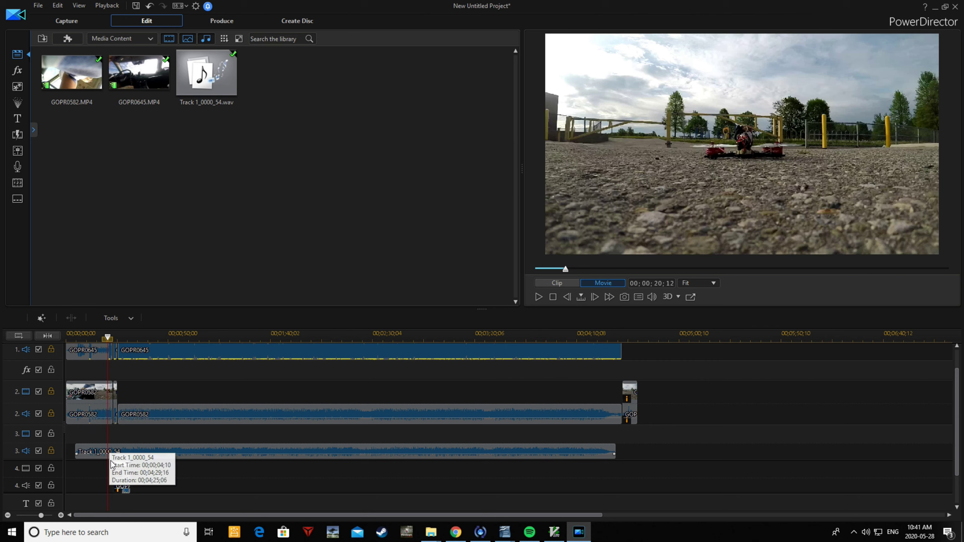
Preview the slow-motion takeoff, then unlock track 2's audio and video rows.
left_click(539, 297)
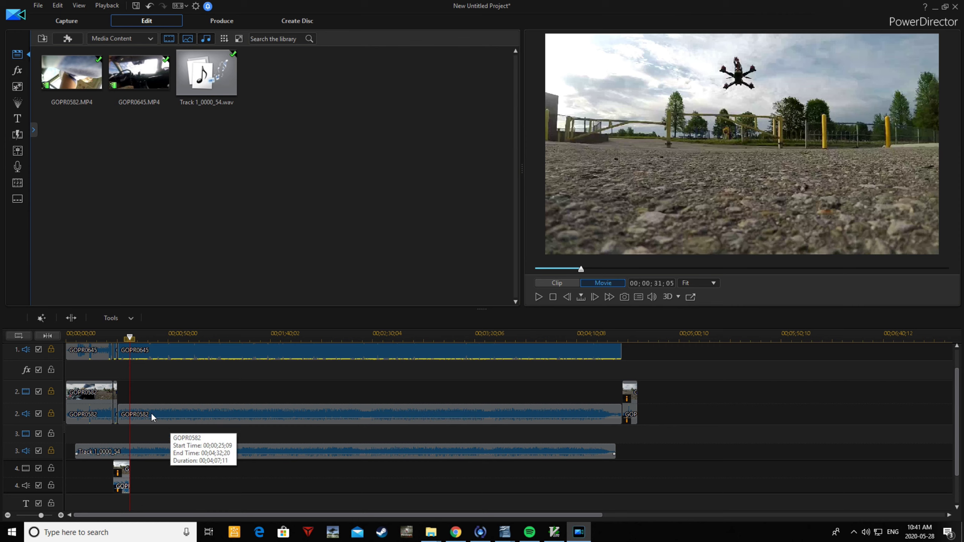
left_click(51, 414)
left_click(50, 391)
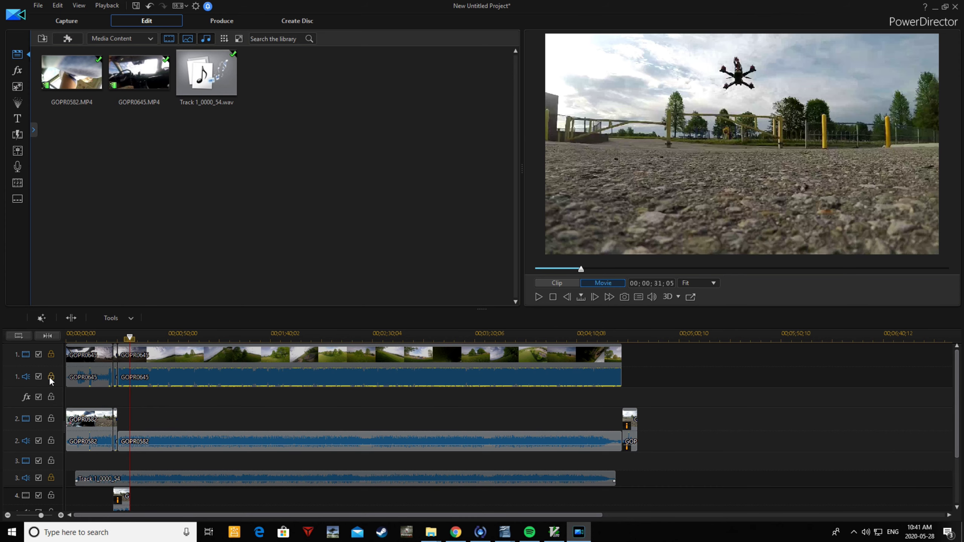
Unlock track 1's audio and video and enlarge the track 2 audio row.
left_click(51, 377)
left_click(51, 354)
left_click(143, 442)
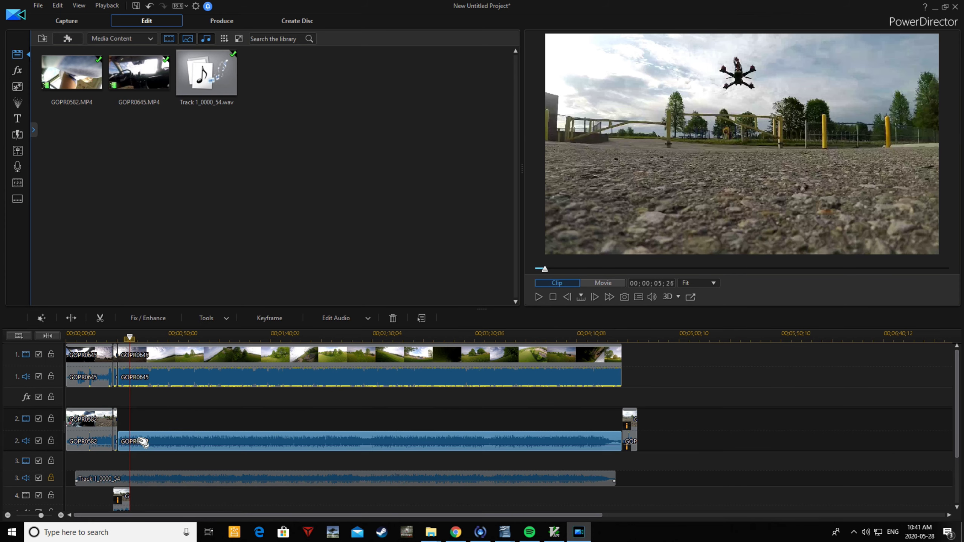
left_click_drag(64, 452, 64, 489)
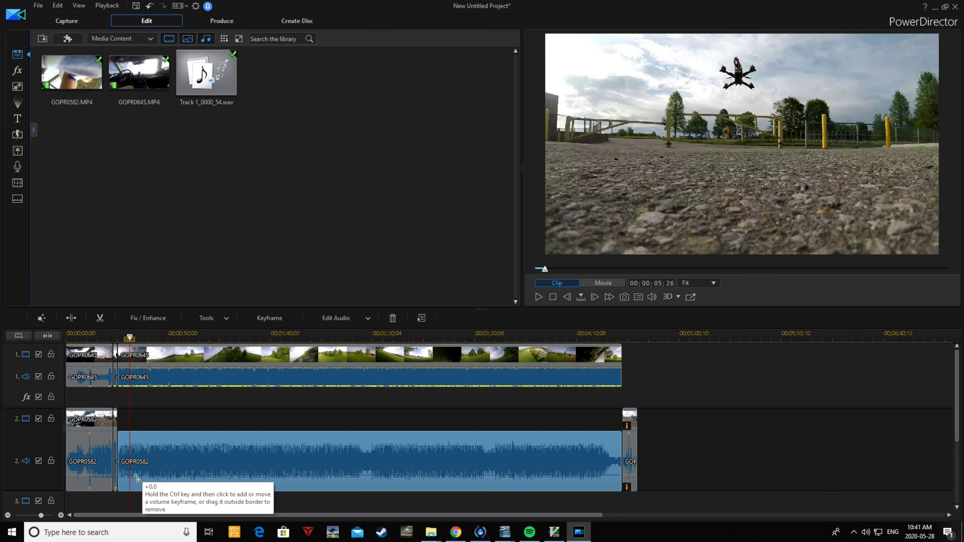
Drag the GOPR0582 audio volume lines down to -14.0 around the cut.
mouse_move(136, 477)
left_mouse_down()
mouse_move(122, 475)
mouse_move(122, 488)
left_mouse_up()
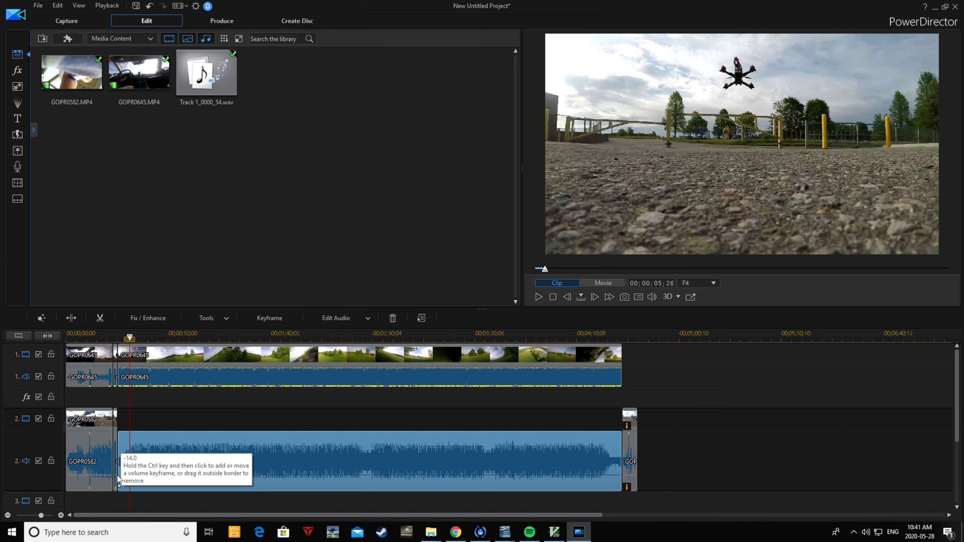
left_click(117, 481)
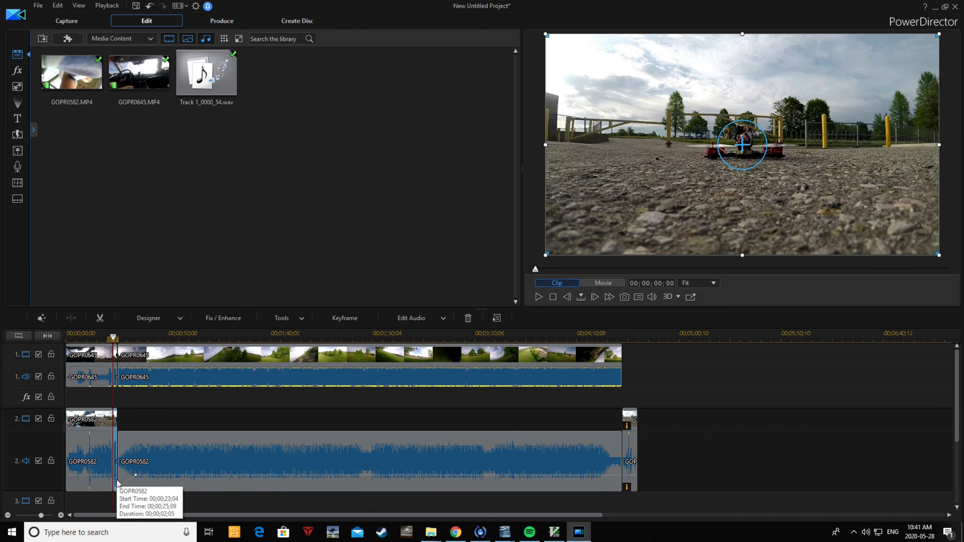
left_click(61, 515)
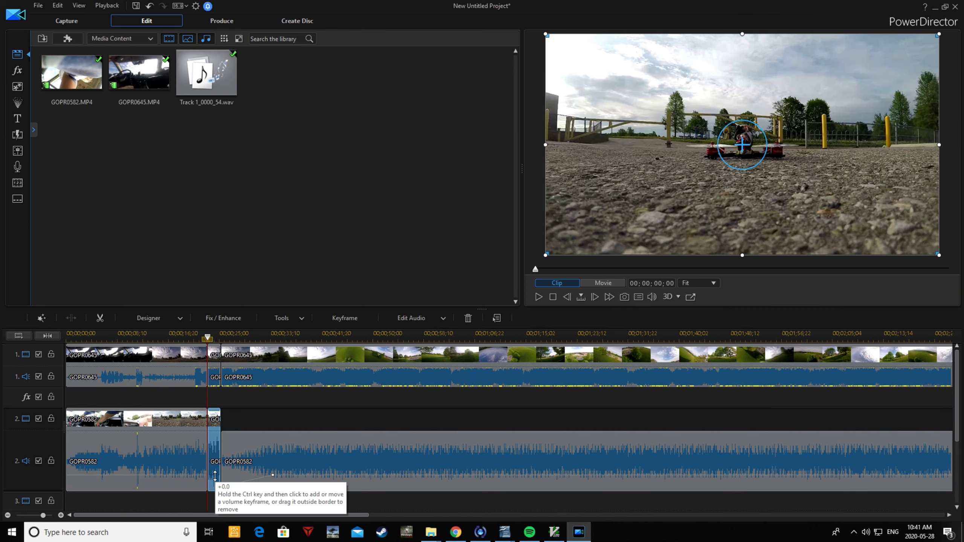
left_click_drag(214, 476, 217, 486)
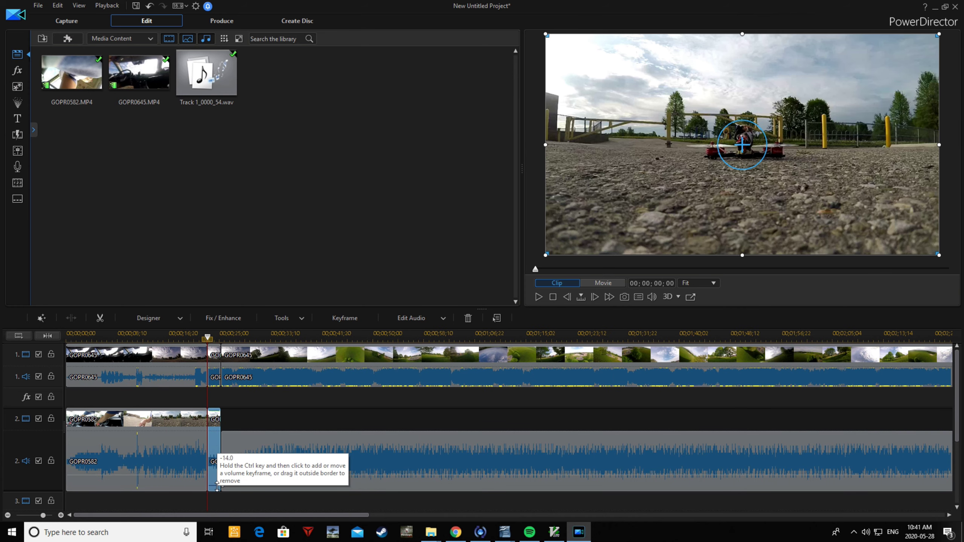
Replay from about 21 seconds and add a volume keyframe shaping the fade-in.
left_click(198, 337)
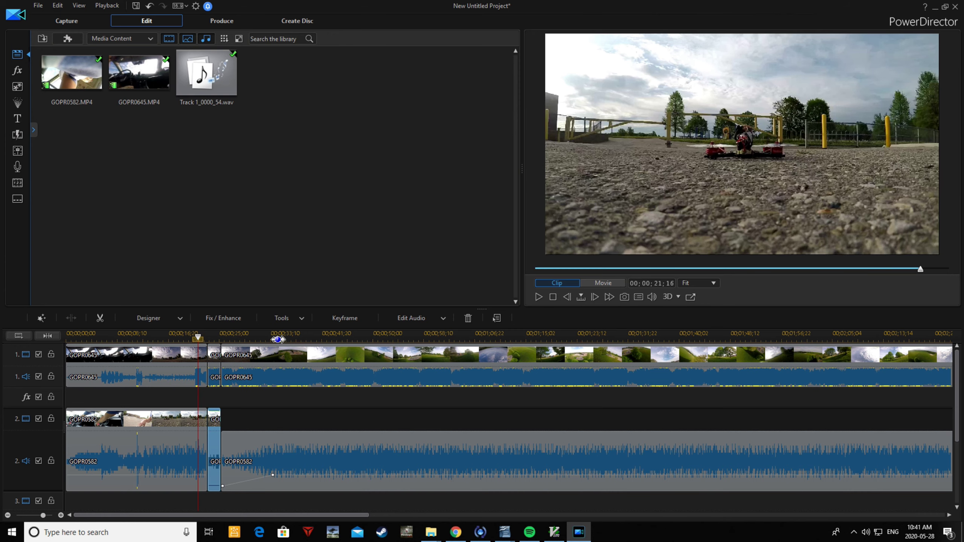
left_click(604, 283)
left_click(538, 297)
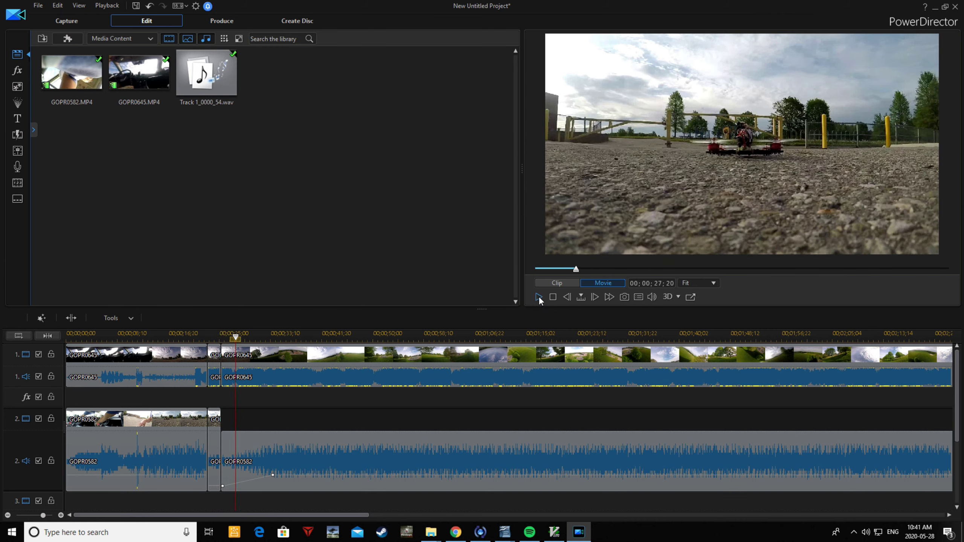
left_click(245, 487)
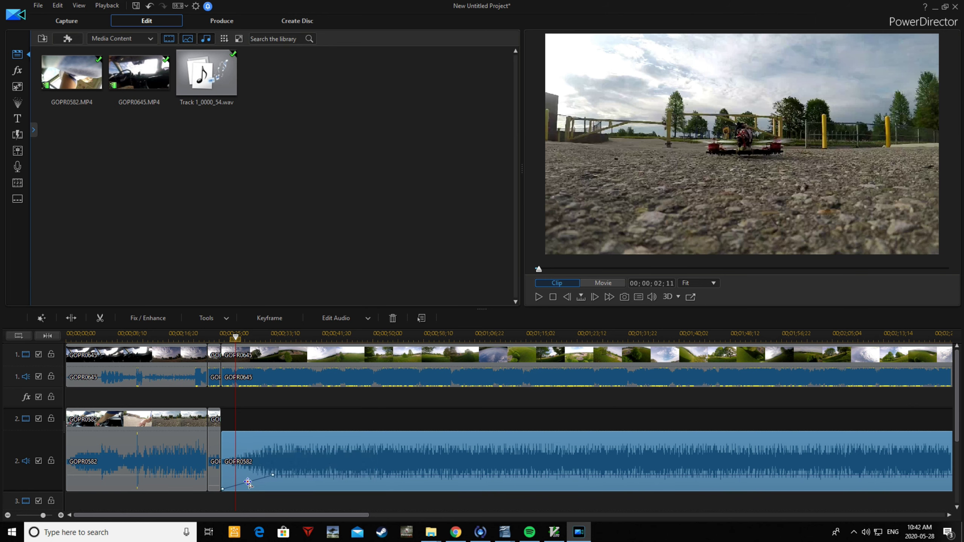
left_click_drag(248, 483, 251, 486)
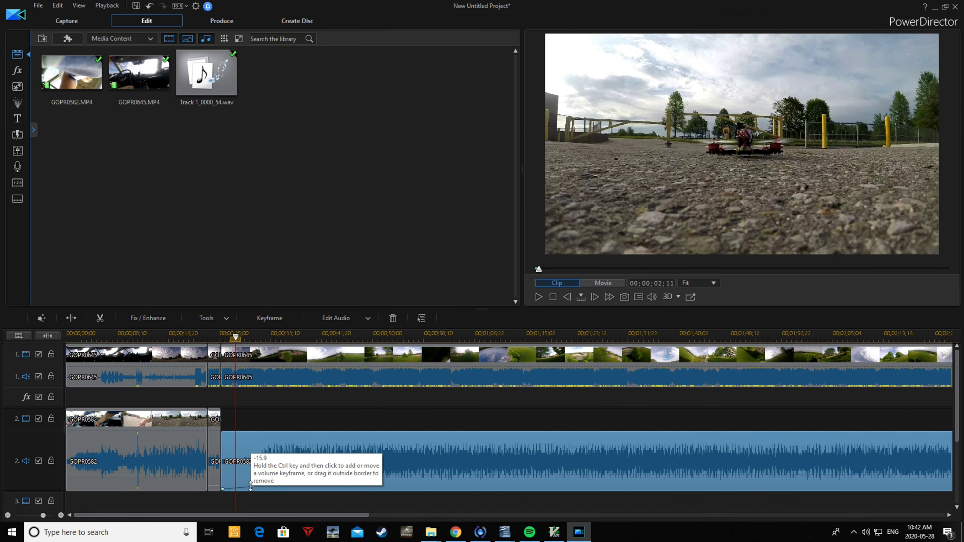
left_click(213, 336)
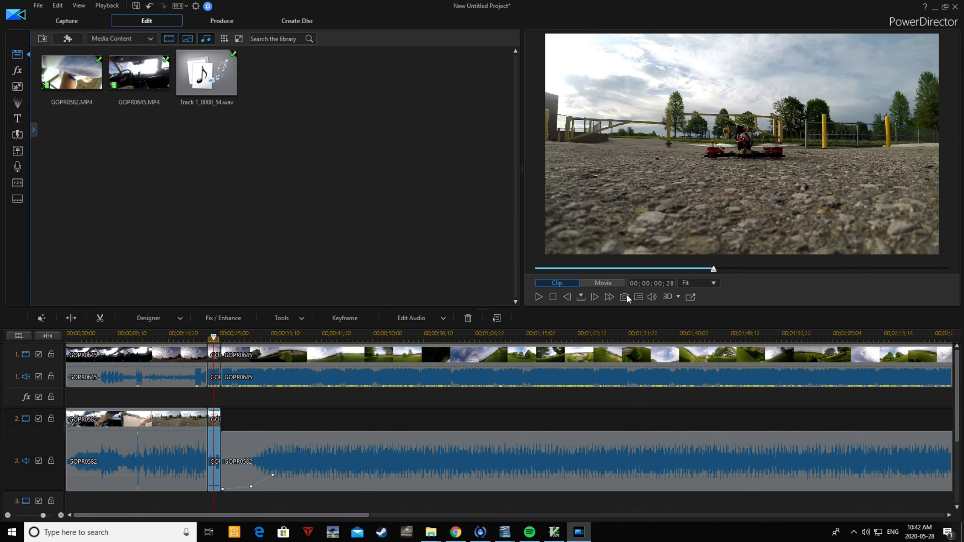
Play the movie past the cut, stopping at 35;24, then select the first GOPR0645 clip.
left_click(541, 299)
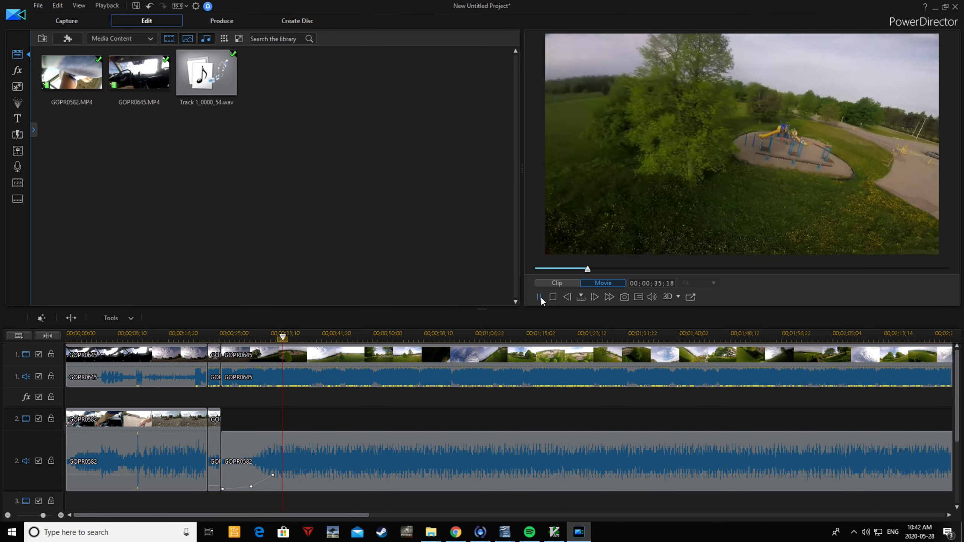
left_click(540, 297)
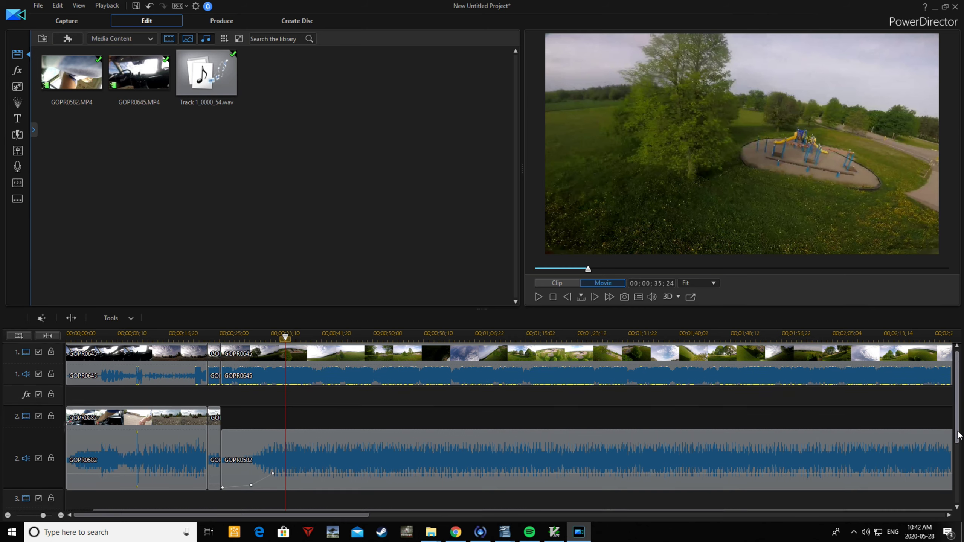
scroll(957, 430, "down", 3)
scroll(943, 423, "up", 3)
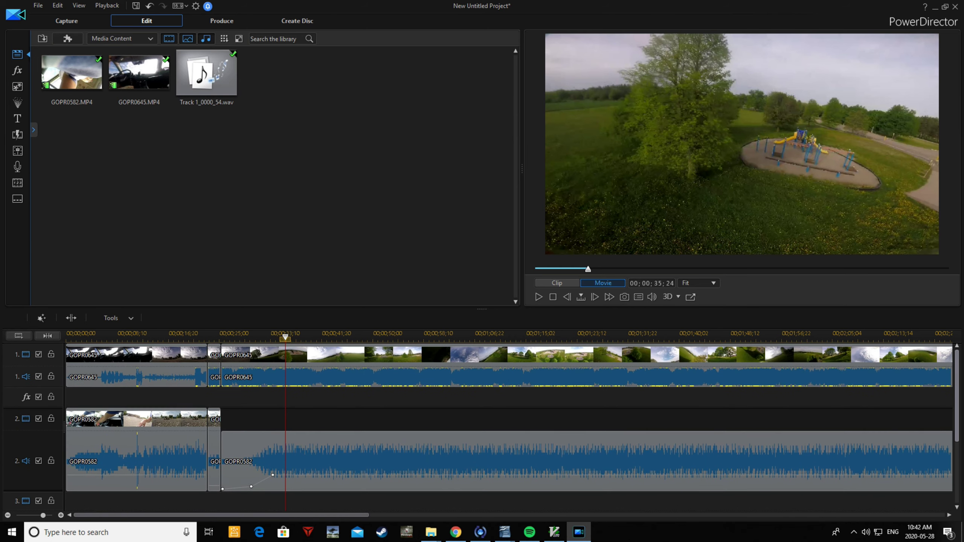
left_click(172, 366)
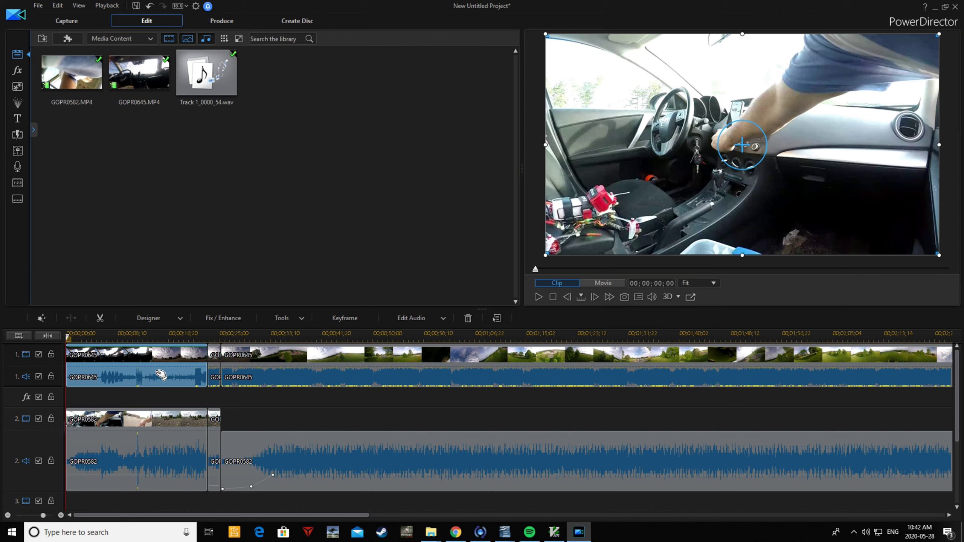
Bring up the transitions library and play the whole movie from the start.
left_click(139, 444)
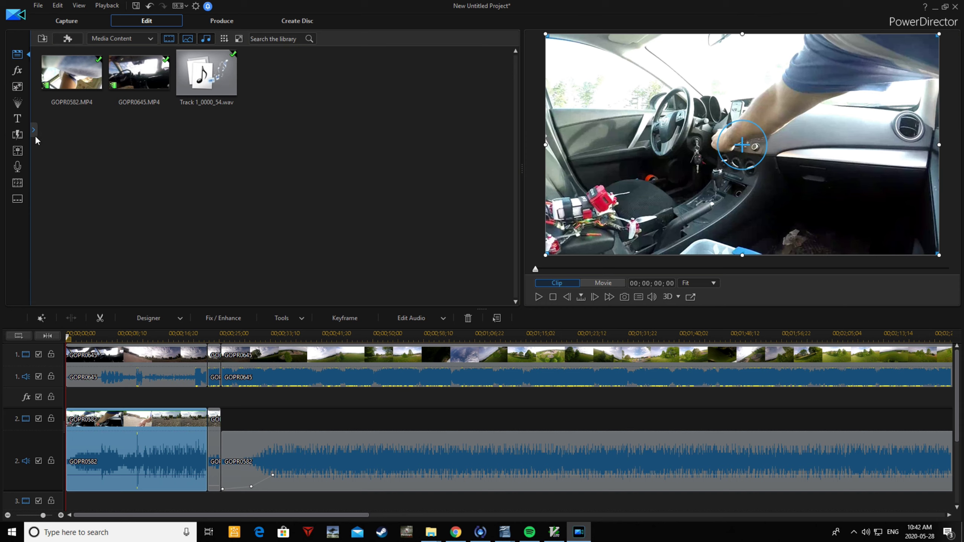
left_click(16, 136)
left_click_drag(406, 86, 81, 422)
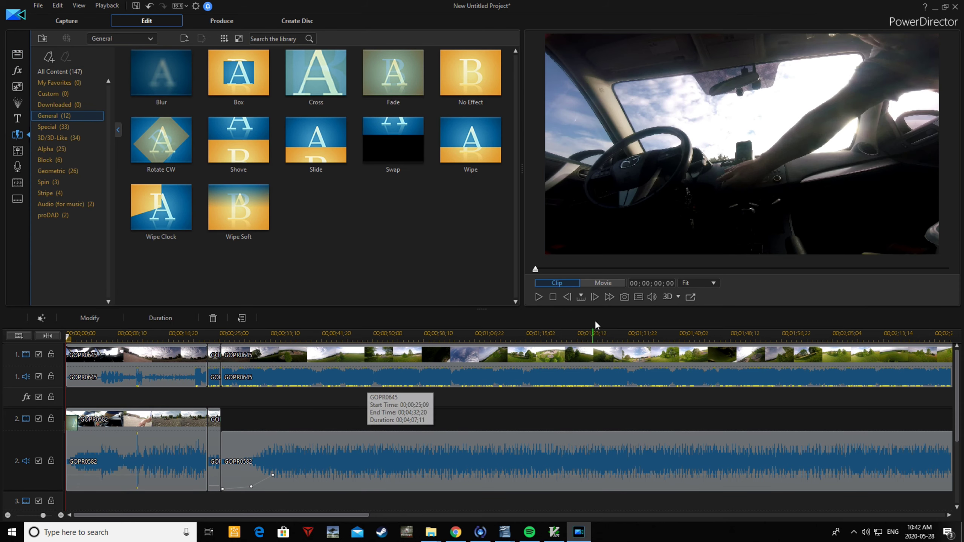
left_click(591, 284)
left_click(539, 297)
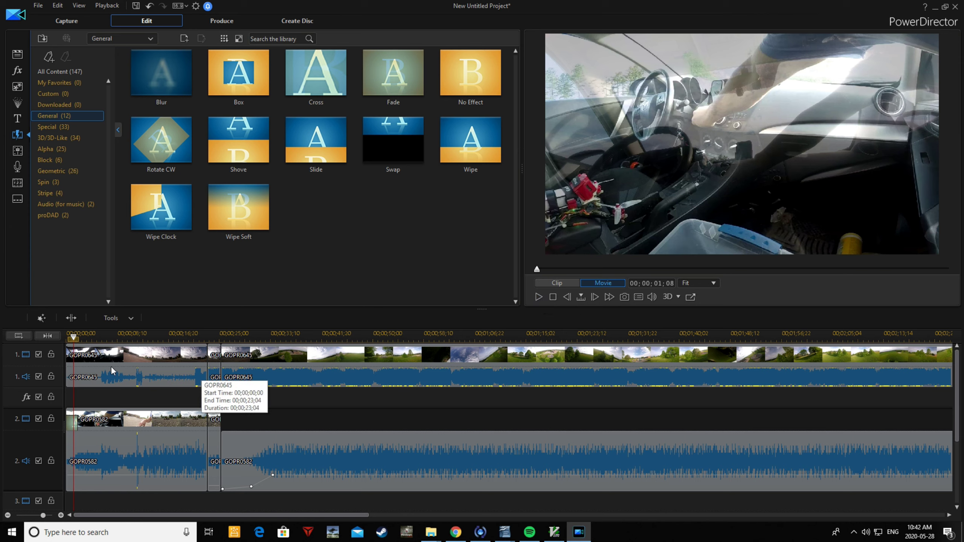
Delete the opening GOPR0645 clip on track 1 with Remove and Leave Gap, then replay.
left_click(197, 377)
key("Delete")
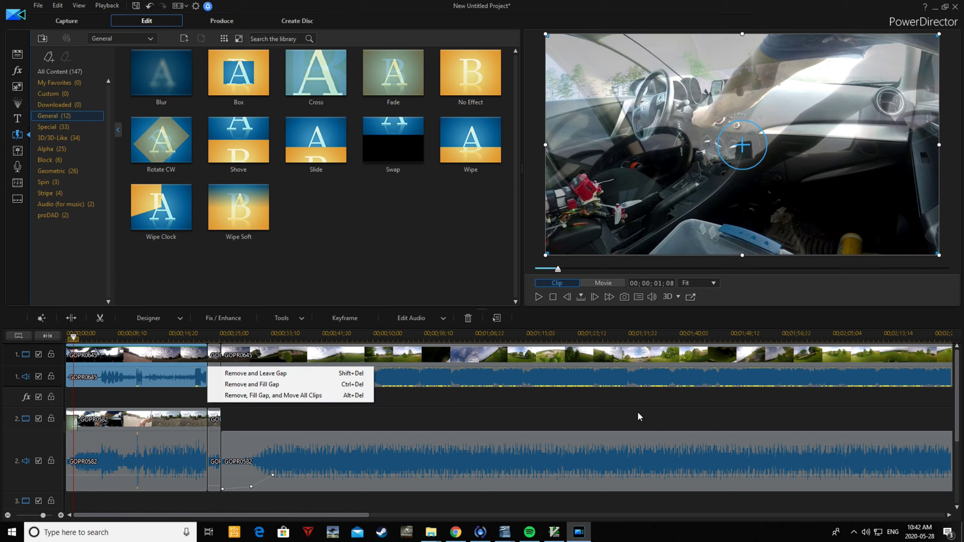
left_click(318, 374)
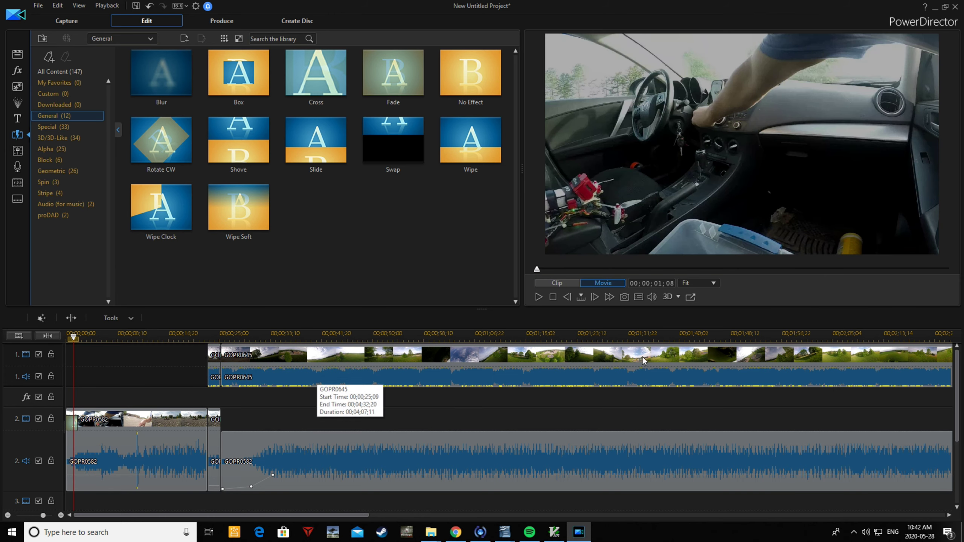
left_click(552, 298)
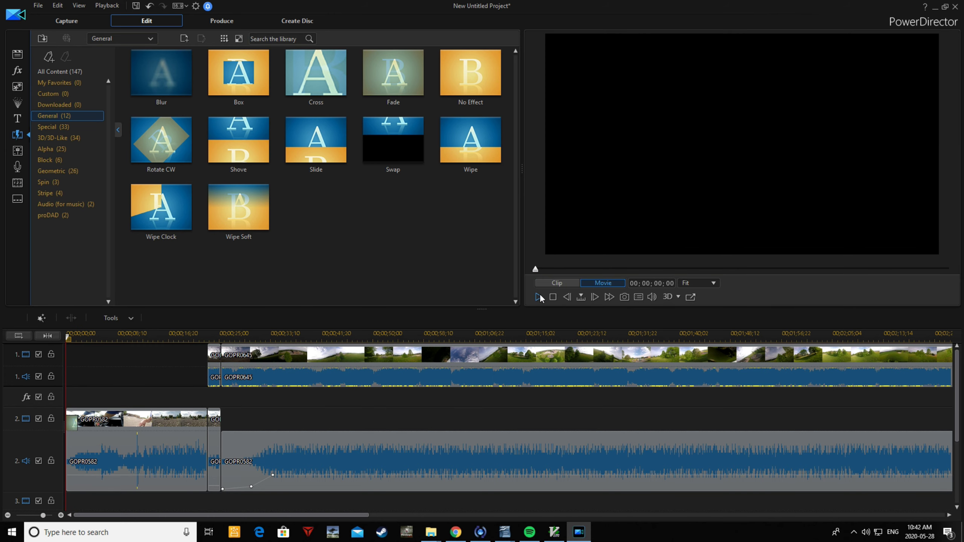
left_click(538, 298)
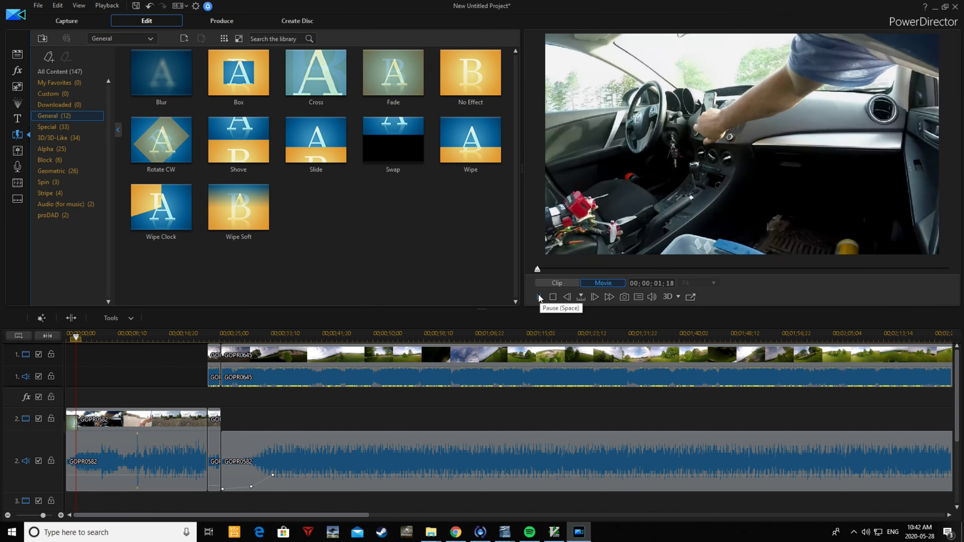
left_click(539, 298)
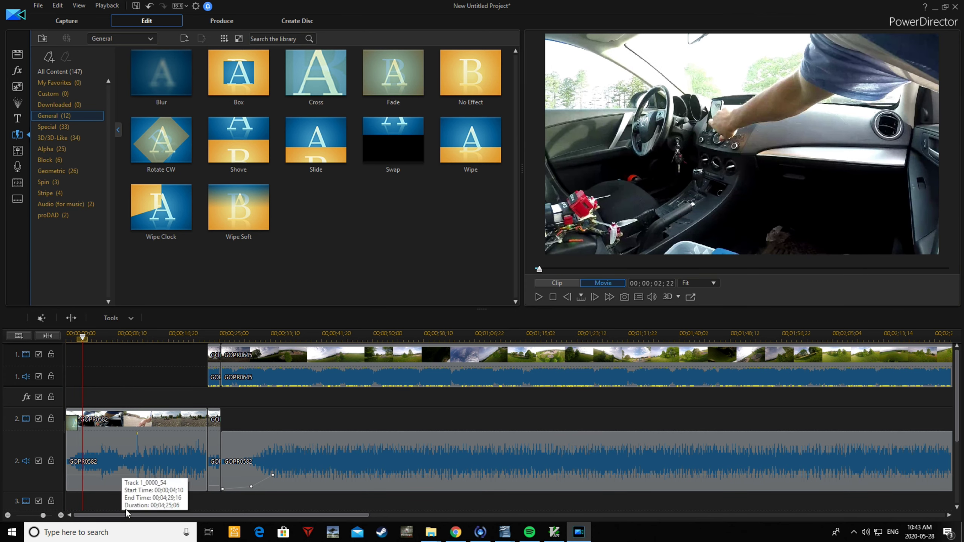
left_click_drag(144, 515, 541, 521)
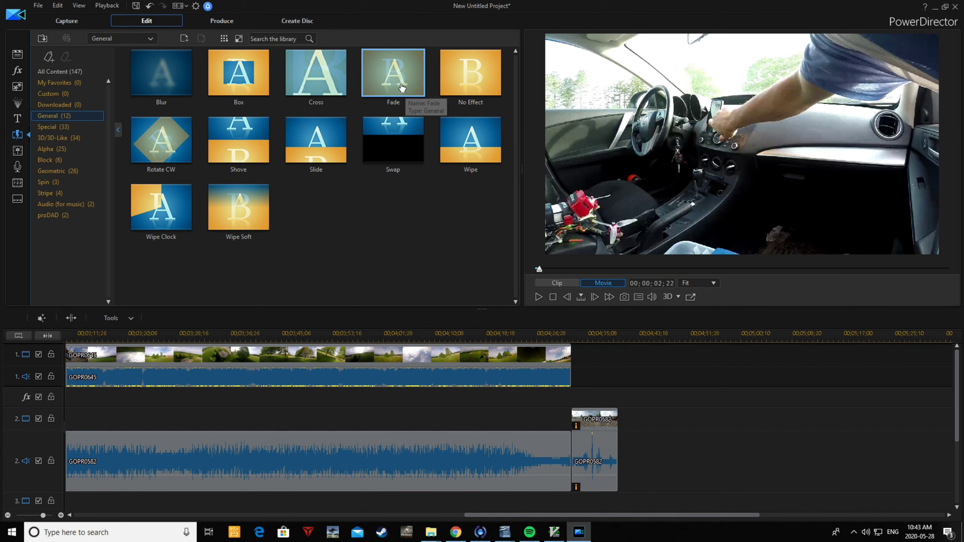
left_click_drag(403, 88, 596, 405)
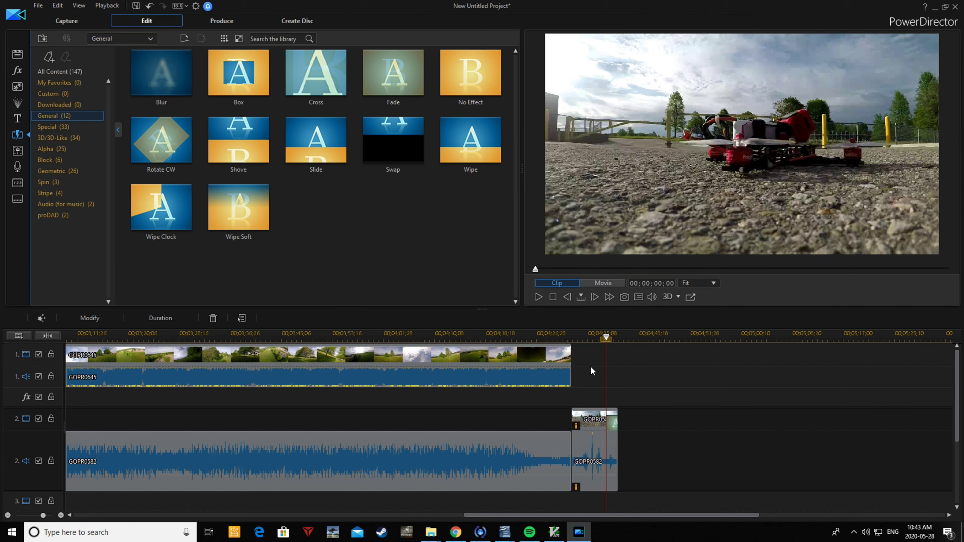
left_click(573, 336)
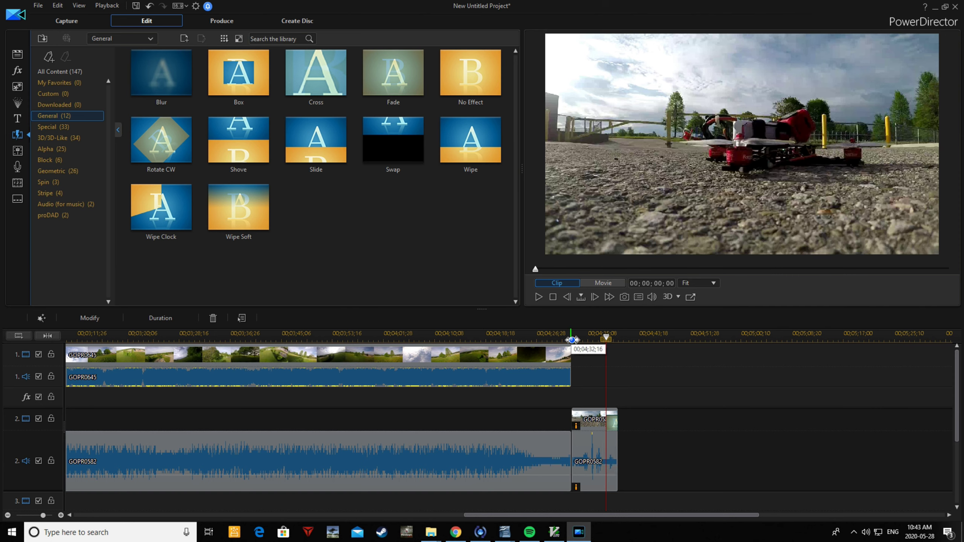
left_click(588, 286)
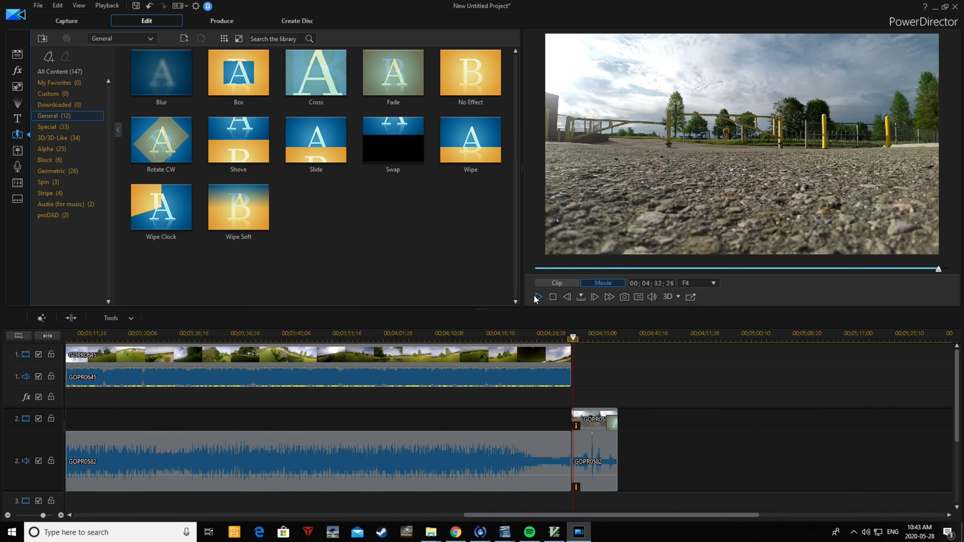
left_click(536, 297)
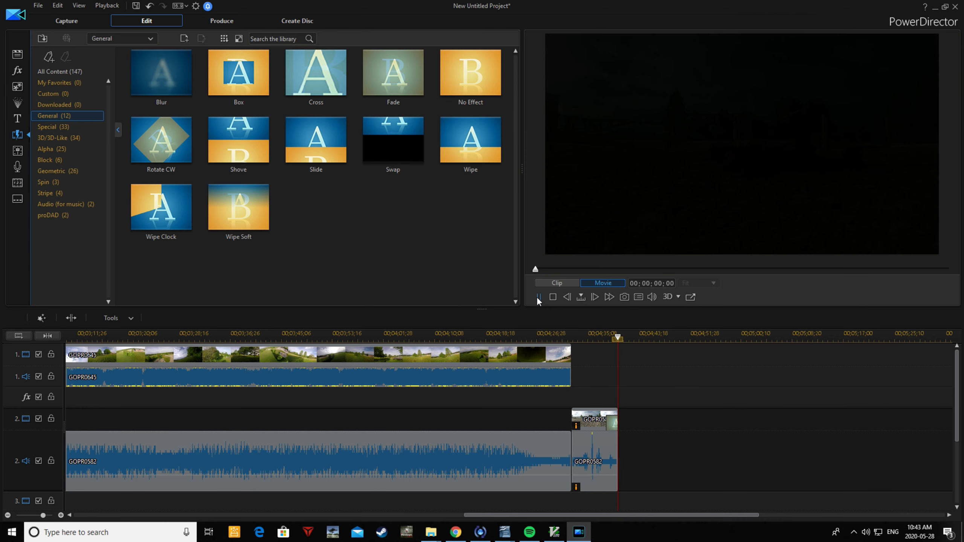
left_click_drag(368, 515, 746, 505)
left_click(582, 336)
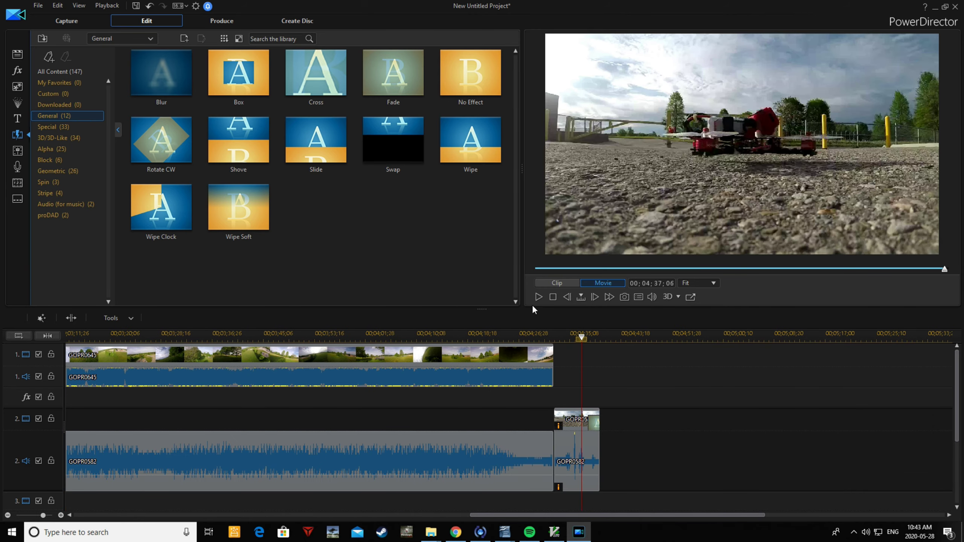
left_click(537, 297)
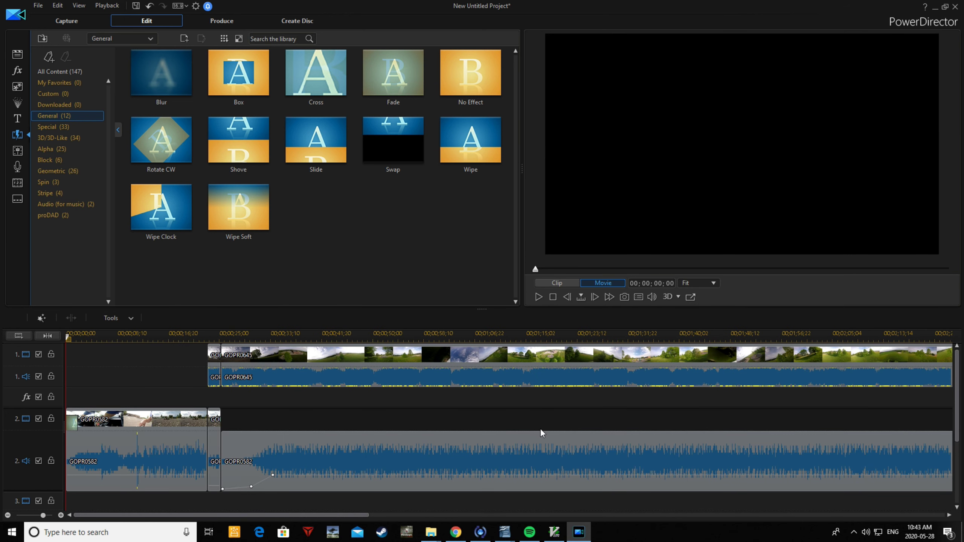
left_click_drag(357, 515, 734, 516)
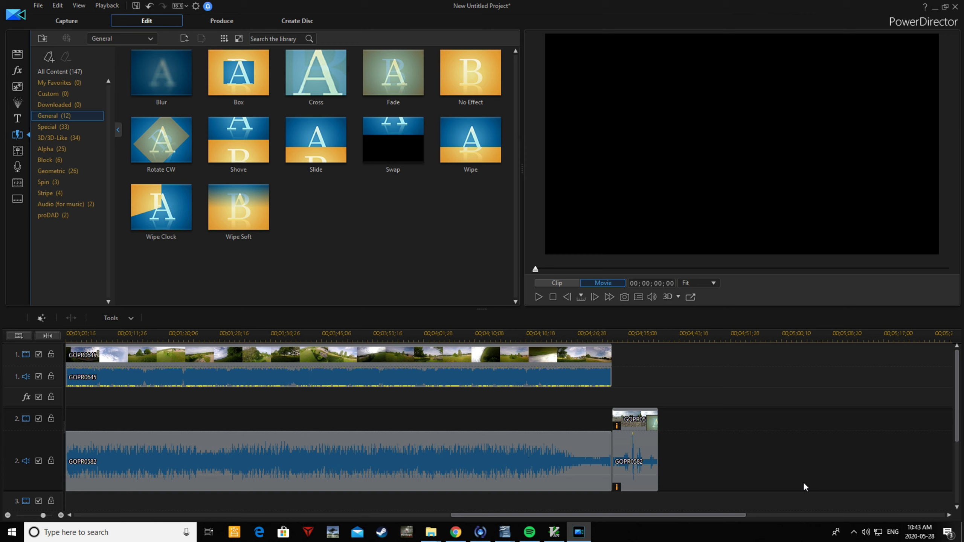
left_click_drag(692, 515, 268, 512)
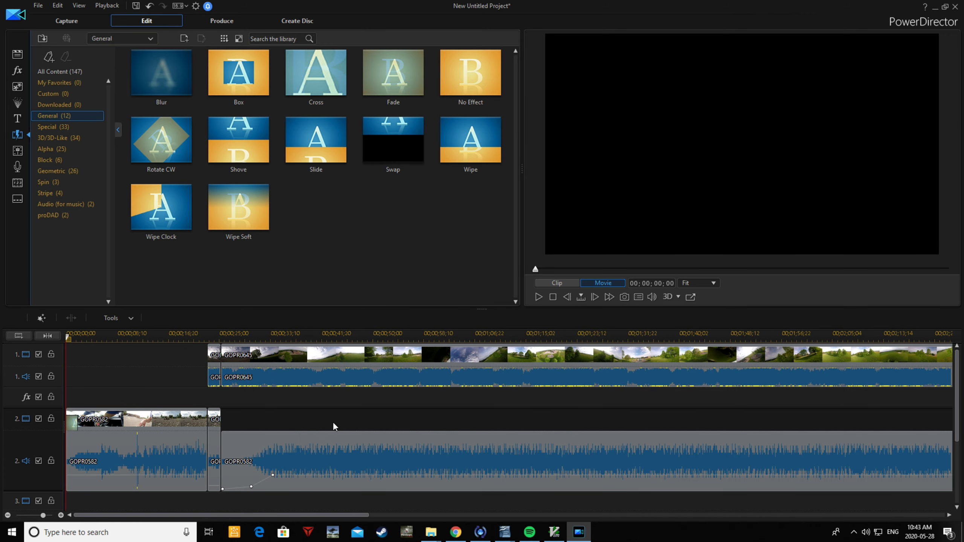
left_click(538, 297)
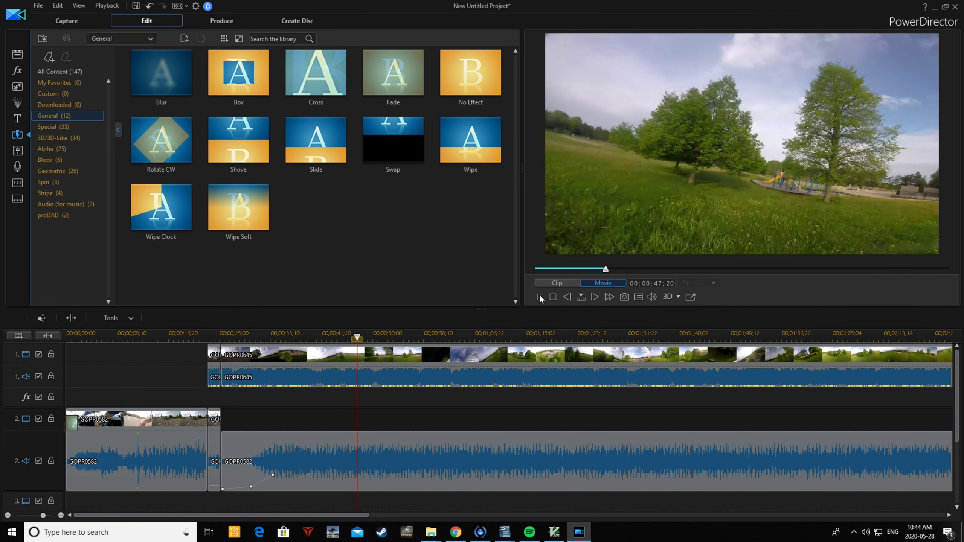
left_click(539, 296)
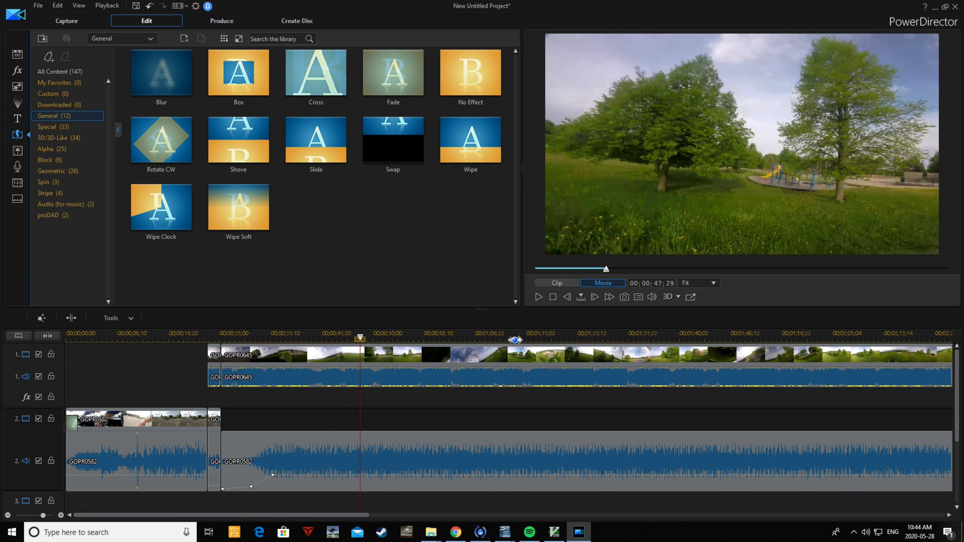
left_click(39, 460)
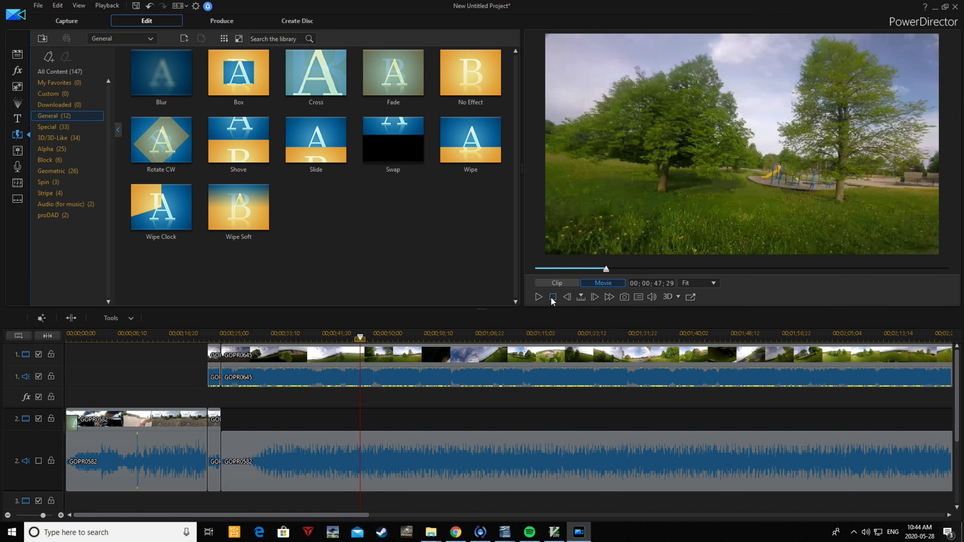
left_click(538, 297)
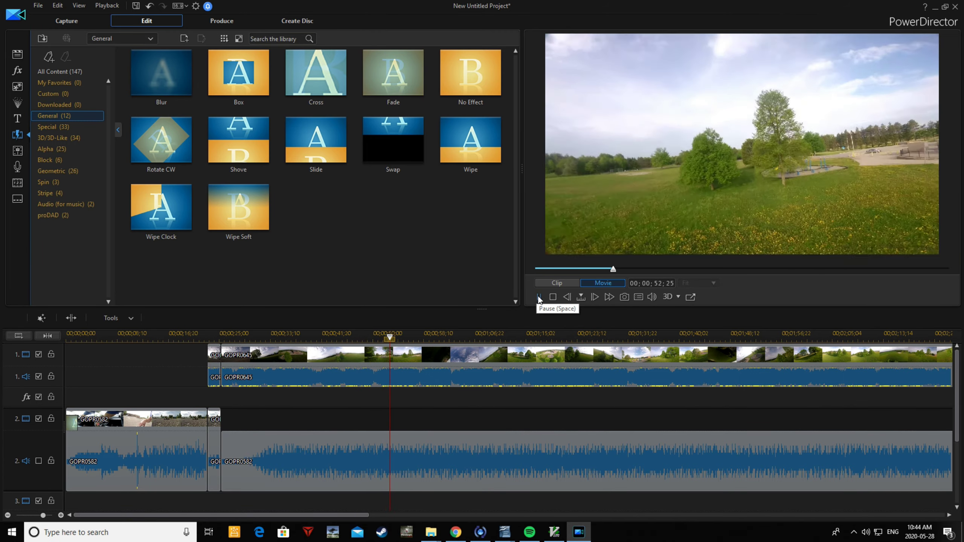
left_click(539, 297)
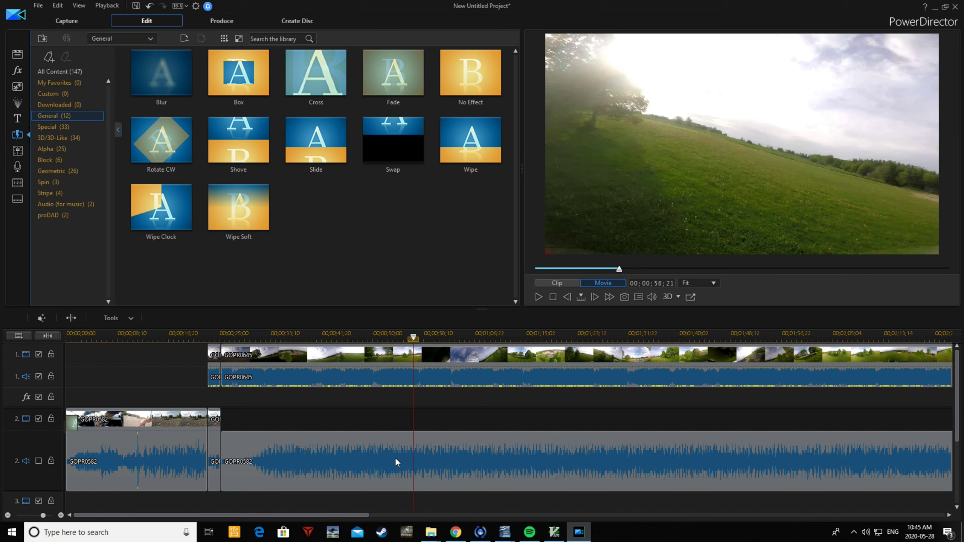
left_click(39, 461)
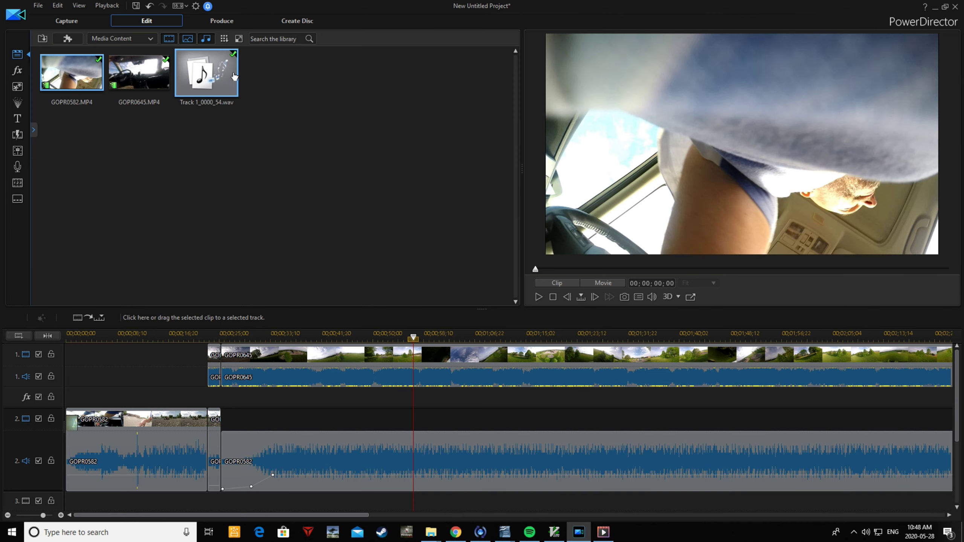
Switch to the Produce page to render the finished video.
left_click(224, 21)
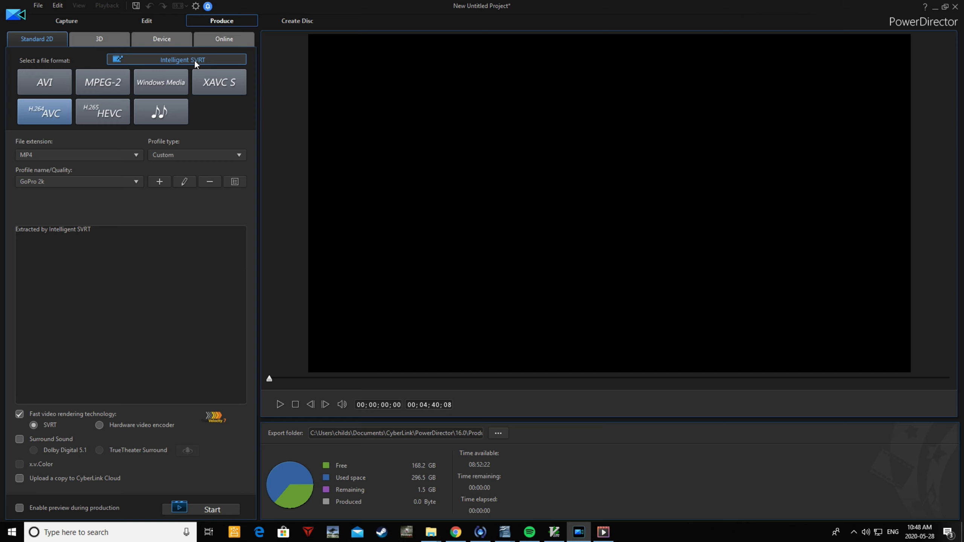
Switch to the Produce page to get output profiles matching the source footage.
left_click(195, 60)
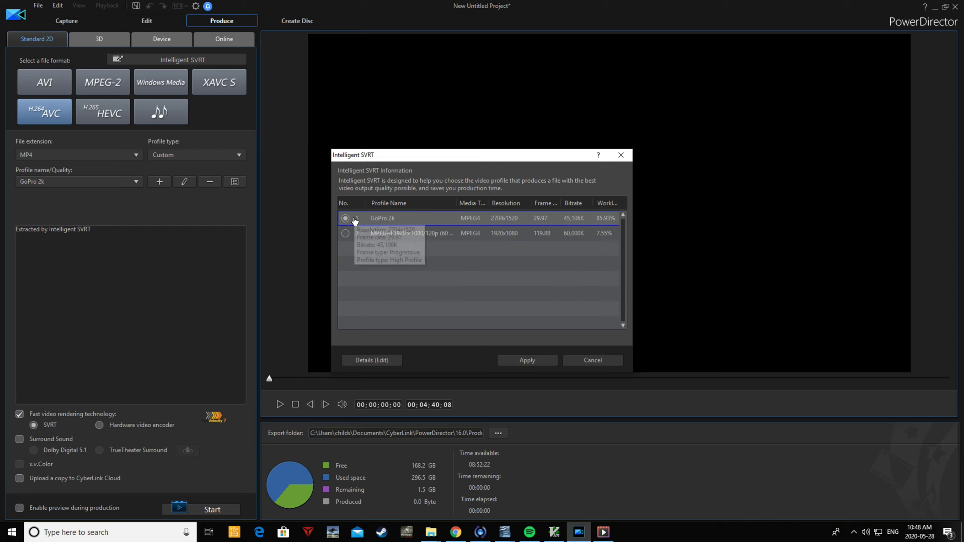
Apply the recommended GoPro 2k profile (85.93% match) for H.264 AVC MP4 output.
left_click(537, 363)
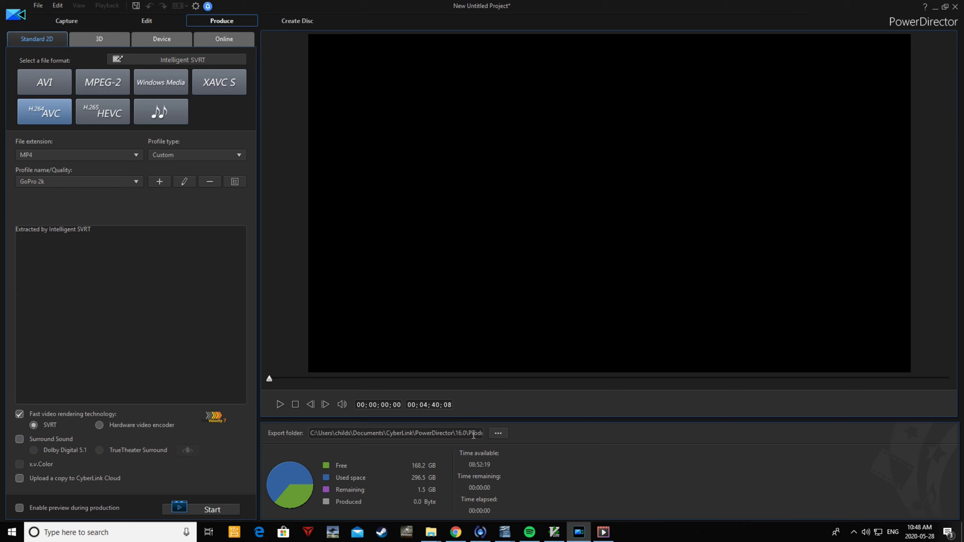
Save the output as 'How To Make An FPV Video' in G:\Videos.
left_click(497, 434)
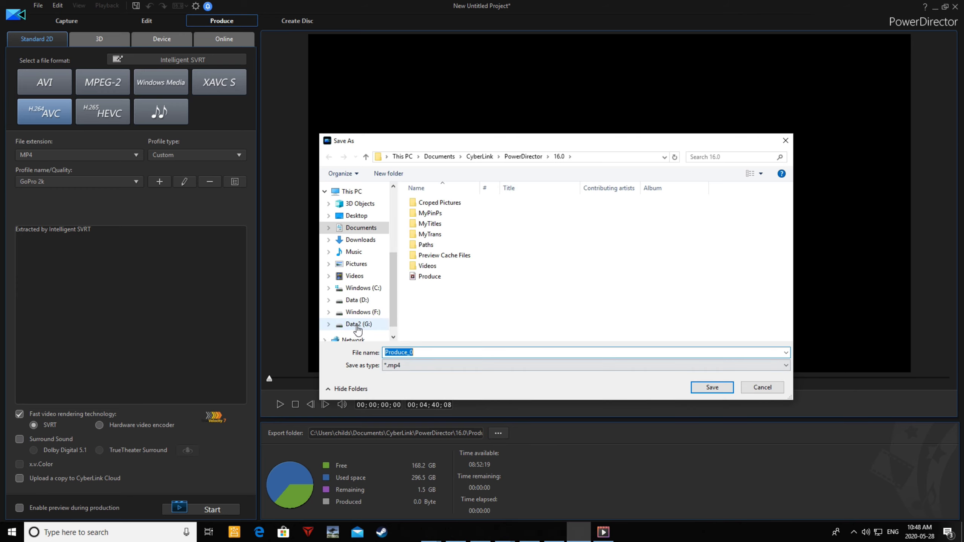
left_click(357, 325)
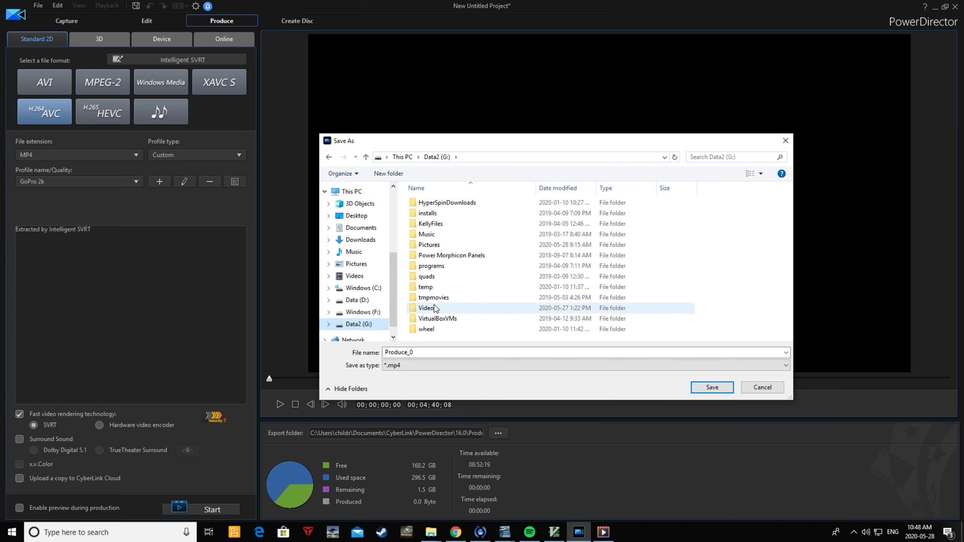
double_click(435, 308)
double_click(427, 352)
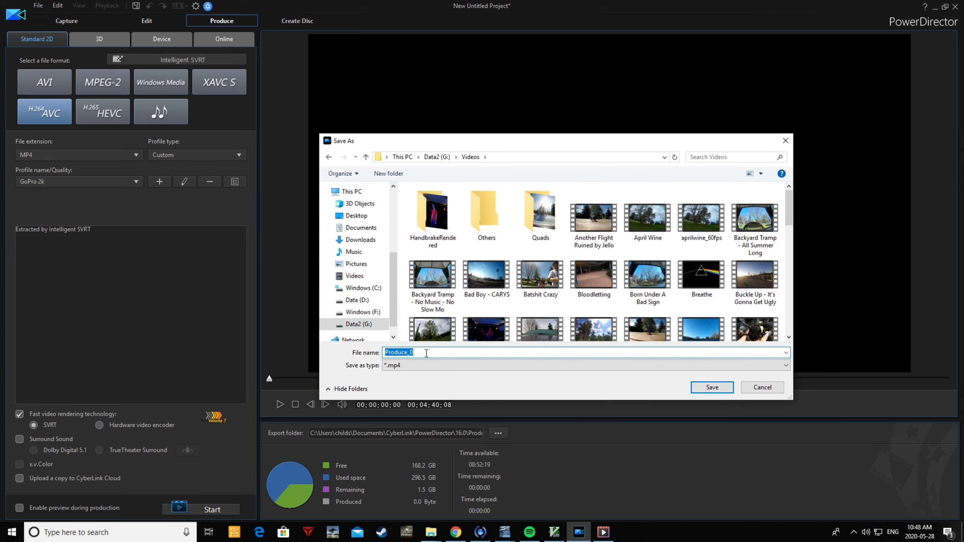
type("How To MAke")
key("BackSpace")
key("BackSpace")
key("BackSpace")
type("ake")
key("BackSpace")
key("BackSpace")
type("ke An FPV Video")
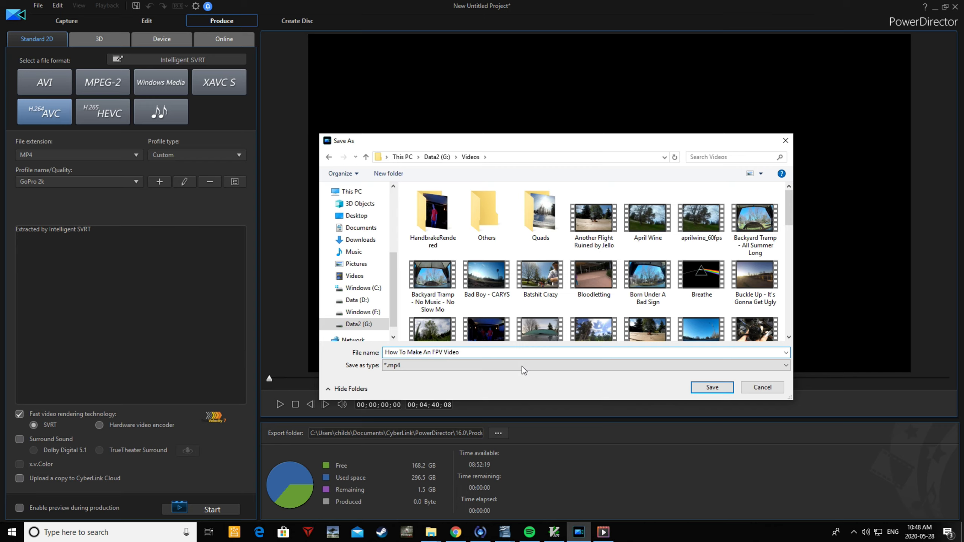
left_click(697, 387)
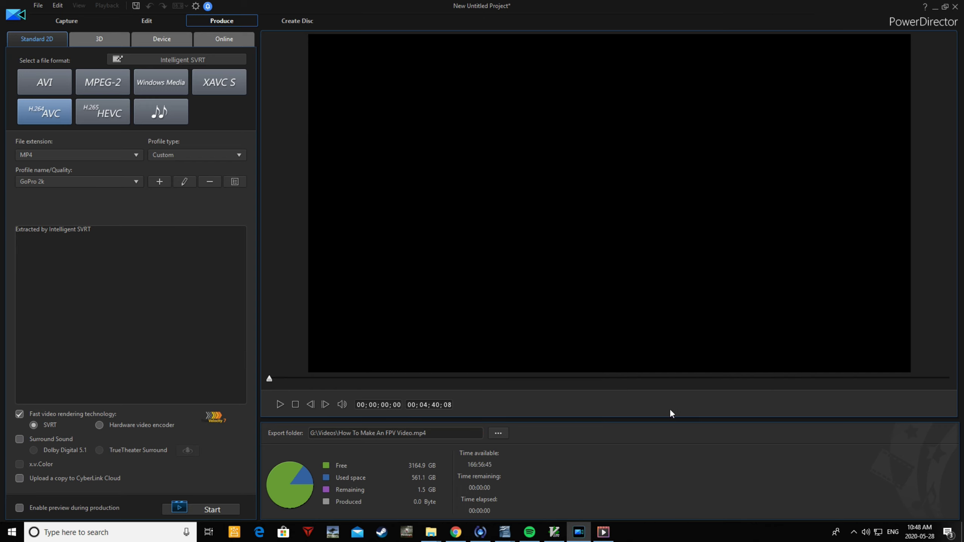
Render the movie to How To Make An FPV Video.mp4 and wait for completion.
left_click(226, 506)
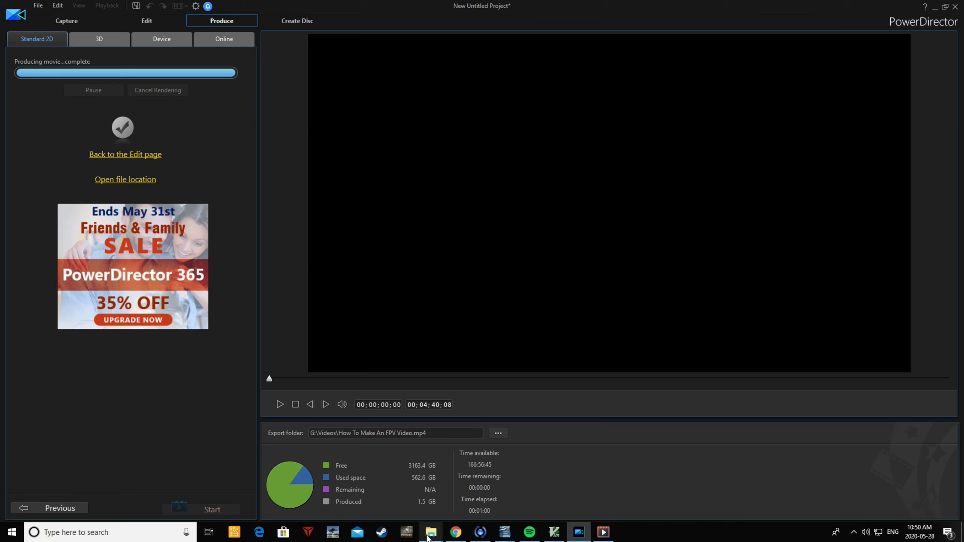
mouse_move(428, 537)
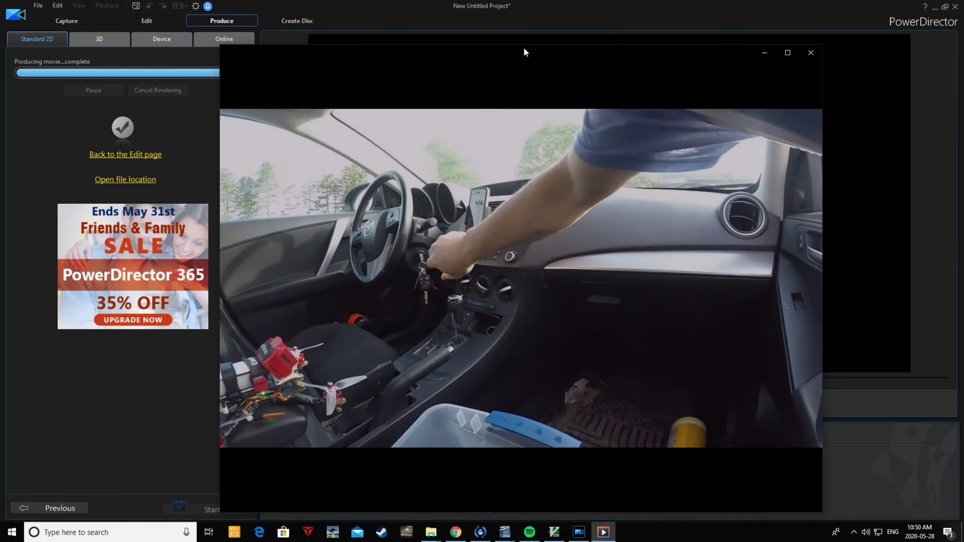
Preview the rendered MP4 at about one minute and near the ending, then close Movies & TV.
left_click(293, 465)
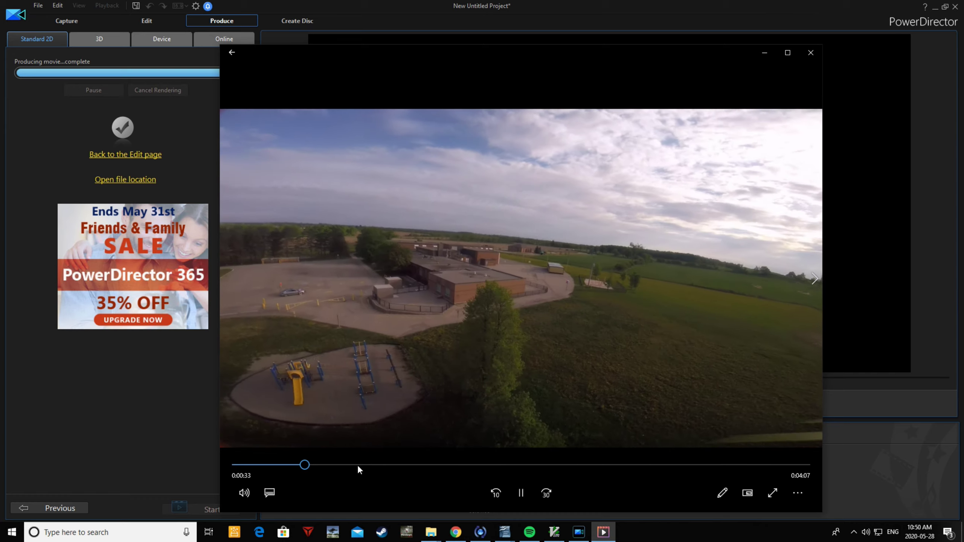
left_click(358, 466)
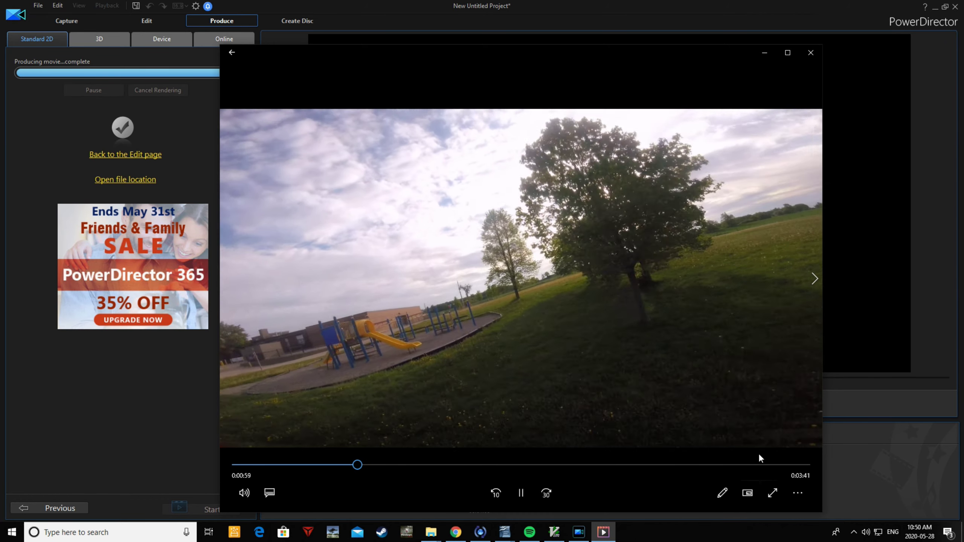
left_click(749, 464)
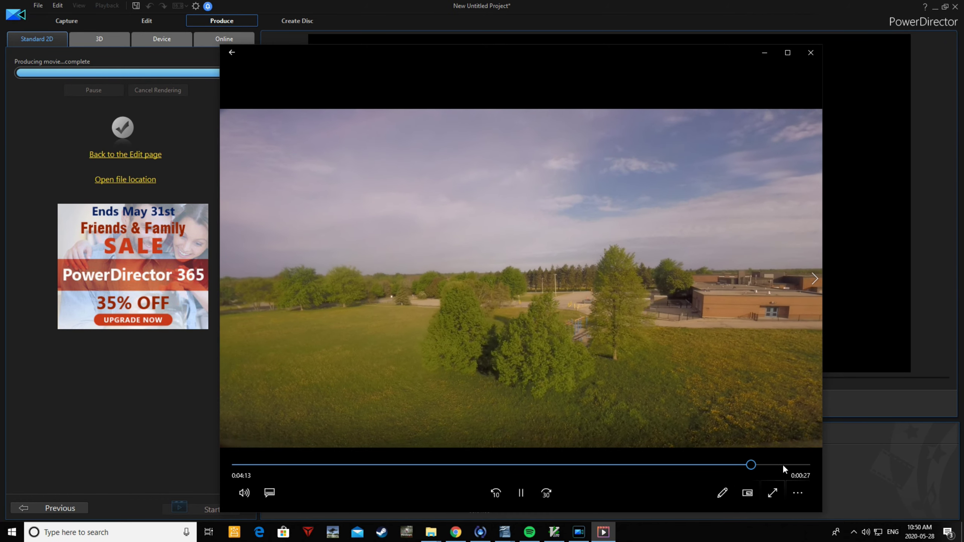
left_click(783, 464)
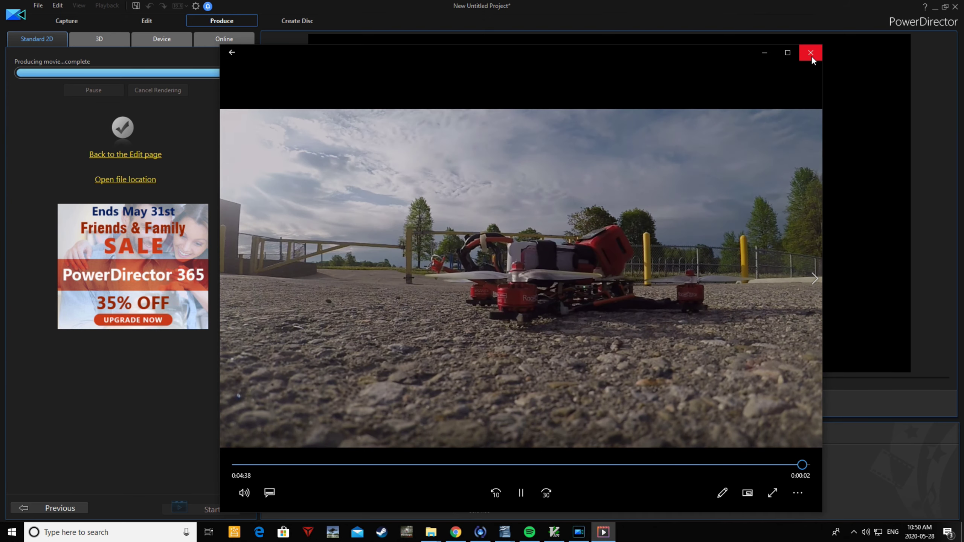
left_click(810, 53)
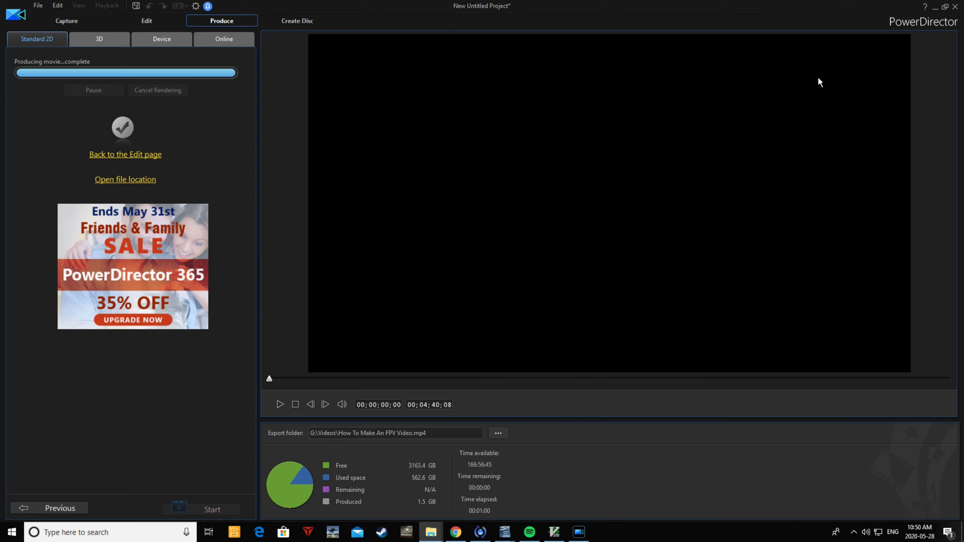